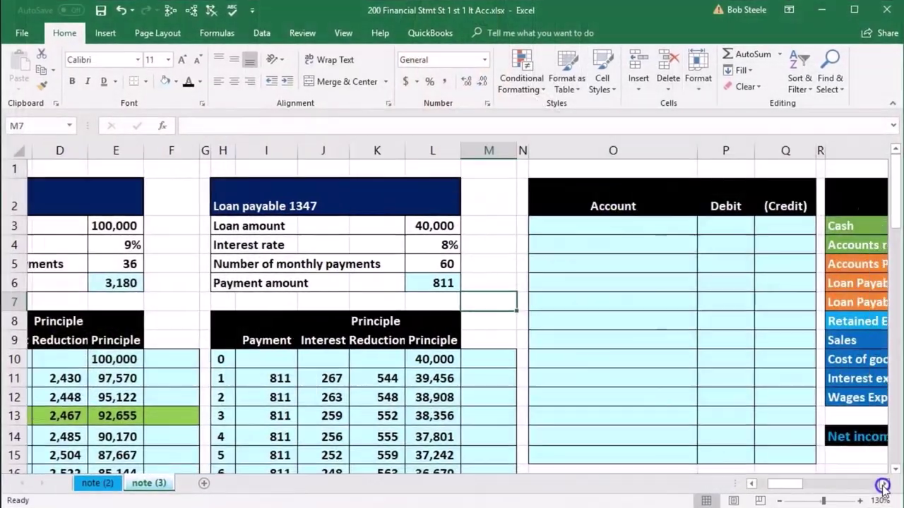
# Review the ending trial balance column and its Loan Payable Short Term amount alongside the balance sheet.
pyautogui.click(883, 484)
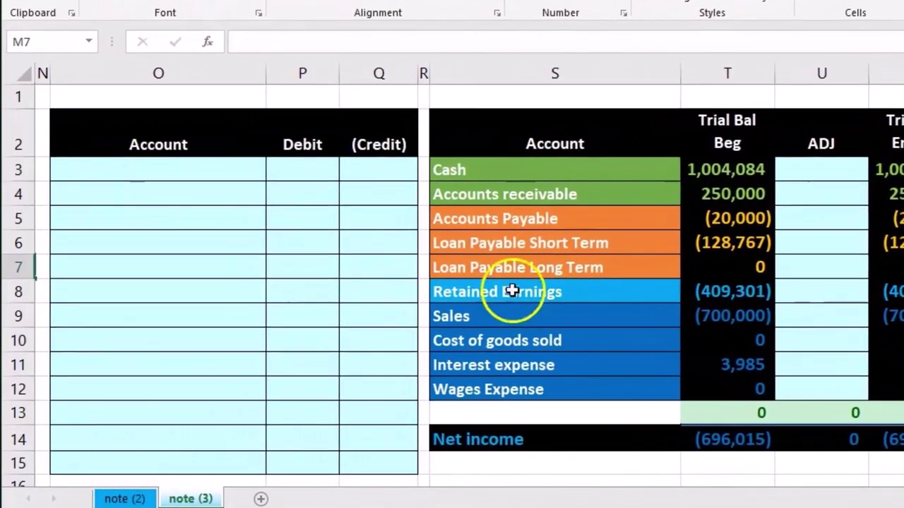
pyautogui.click(355, 286)
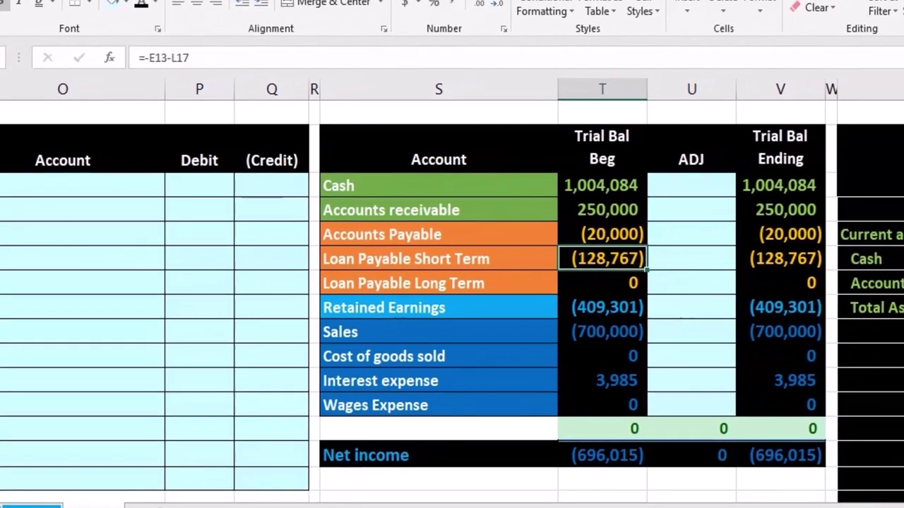
pyautogui.hscroll(7, 147, 224)
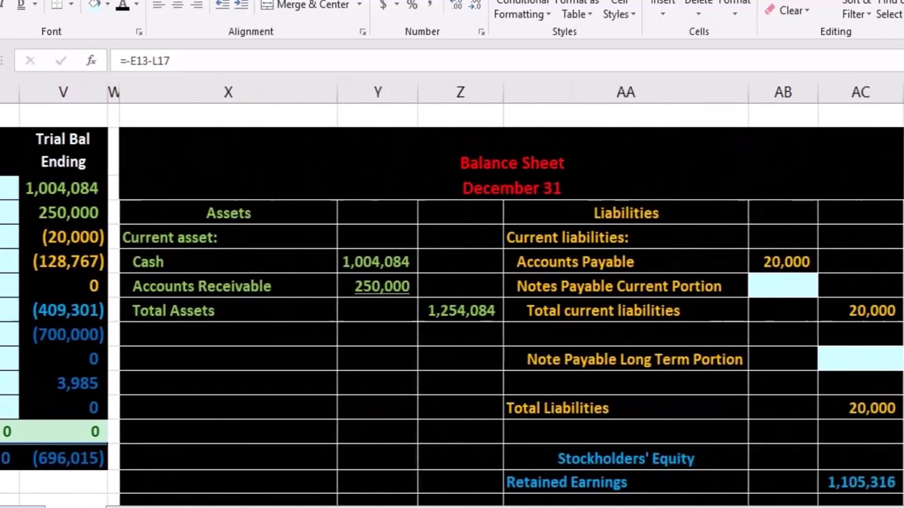
pyautogui.moveTo(89, 185); pyautogui.dragTo(110, 403)
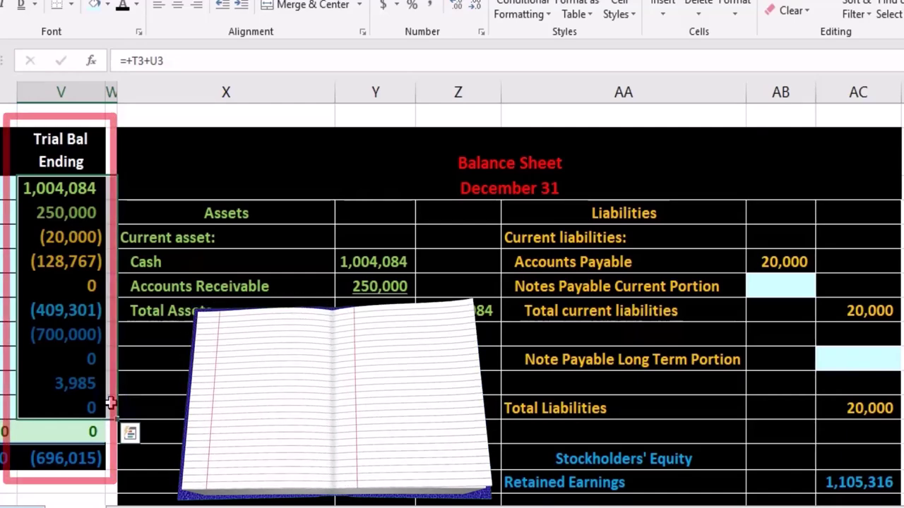
pyautogui.moveTo(80, 238); pyautogui.dragTo(78, 259)
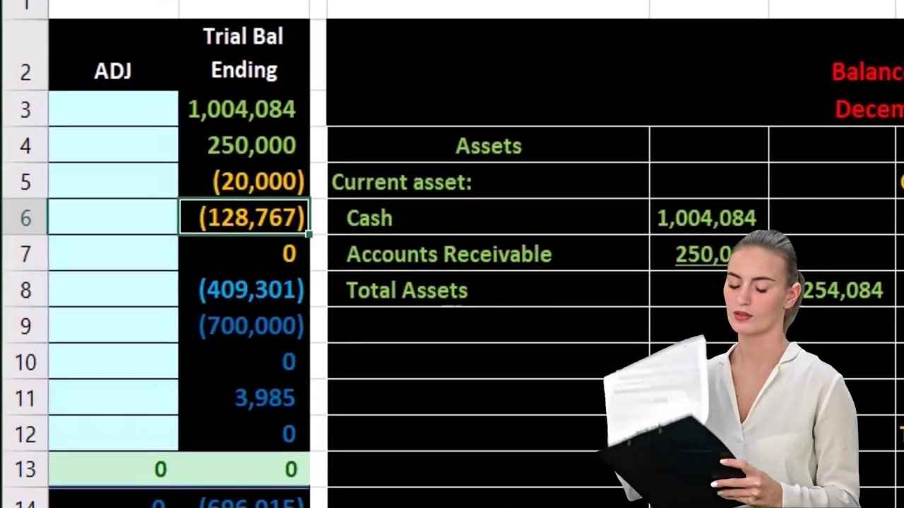
# Compare the Loan Payable Short Term and Loan Payable Long Term ending balances in the trial balance.
pyautogui.hscroll(-5, 473, 254)
pyautogui.click(464, 233)
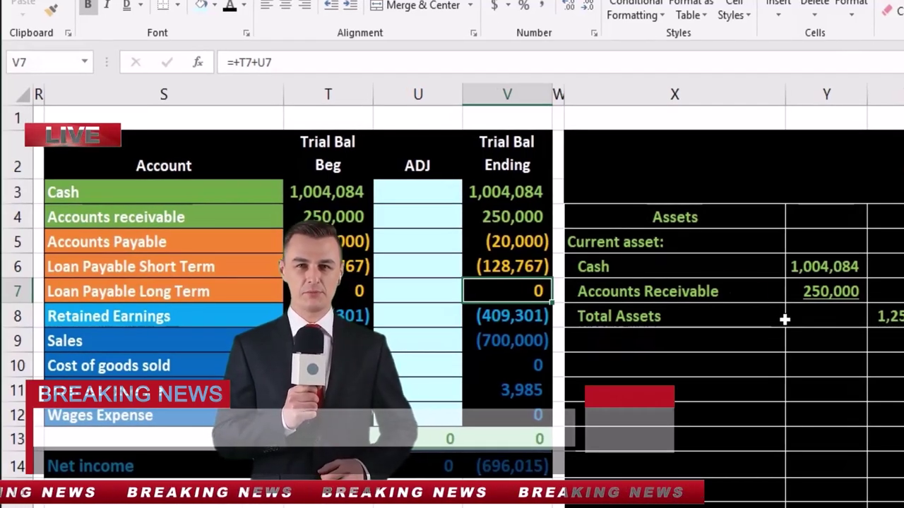
pyautogui.moveTo(538, 263); pyautogui.dragTo(538, 282)
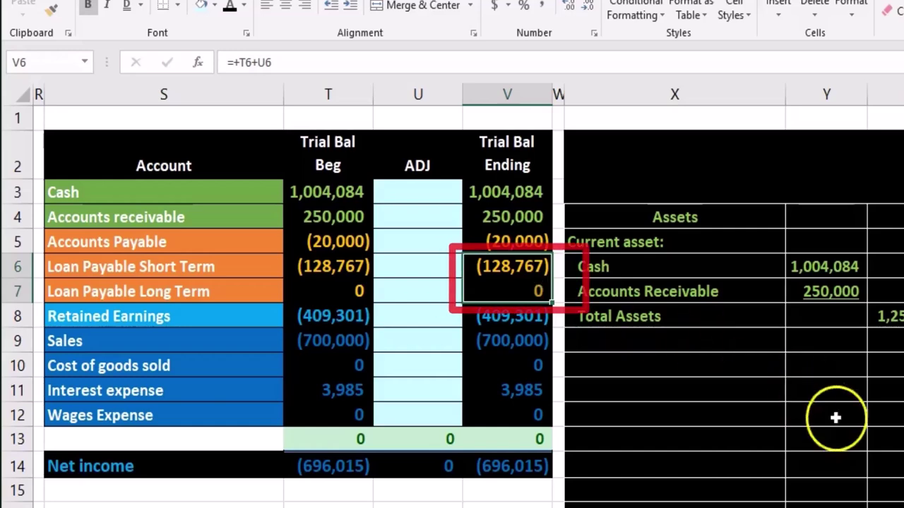
# Examine both loan amortization schedules, focusing on the green rows for period 3 of the 100,000 loan and period 7 of the 40,000 loan.
pyautogui.hscroll(-5, 466, 296)
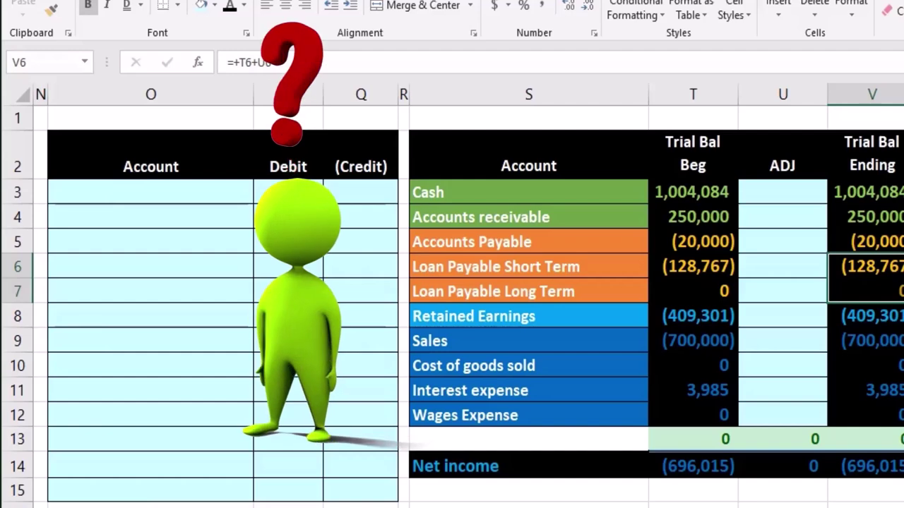
pyautogui.hscroll(-1, 466, 296)
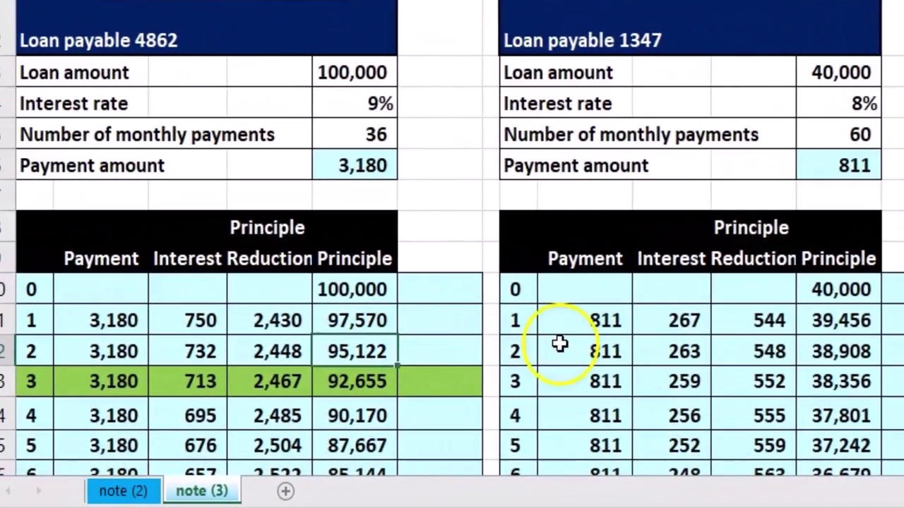
pyautogui.click(509, 350)
pyautogui.scroll(-2, 396, 325)
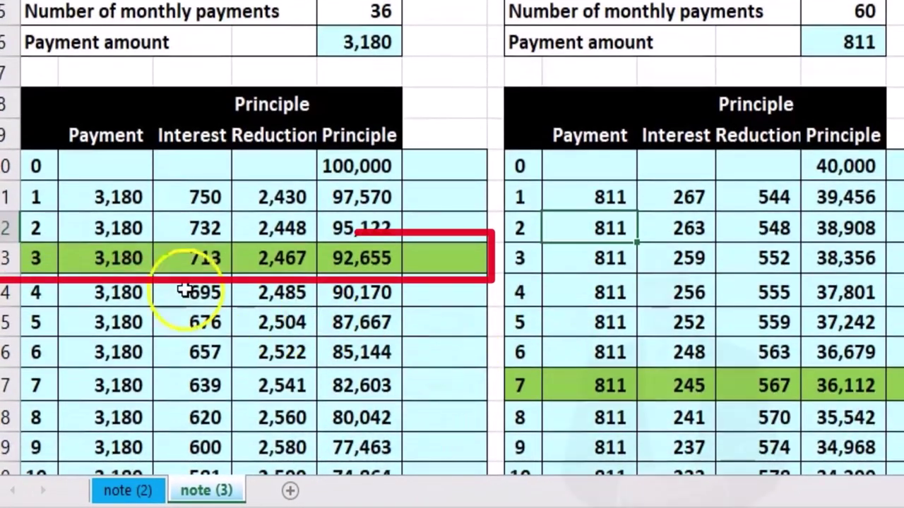
pyautogui.moveTo(45, 258)
pyautogui.mouseDown()
pyautogui.moveTo(383, 258)
pyautogui.moveTo(428, 270)
pyautogui.mouseUp()
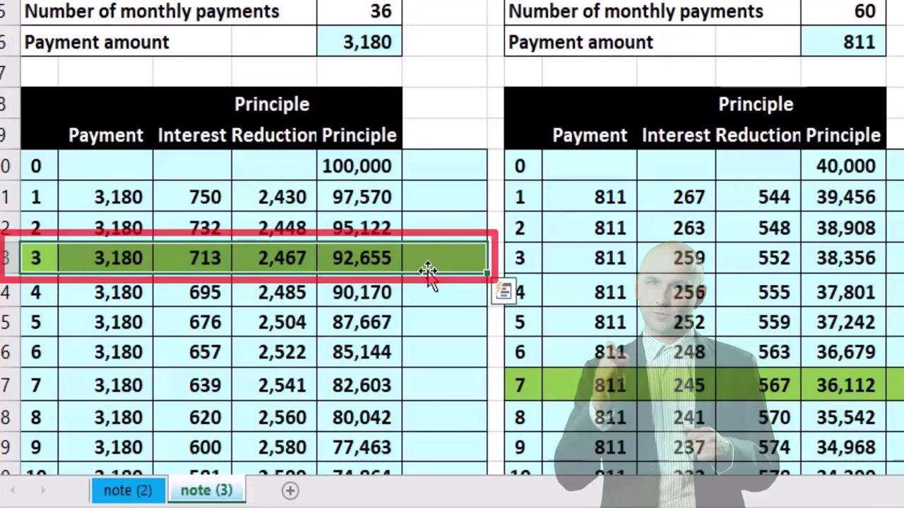
pyautogui.click(384, 258)
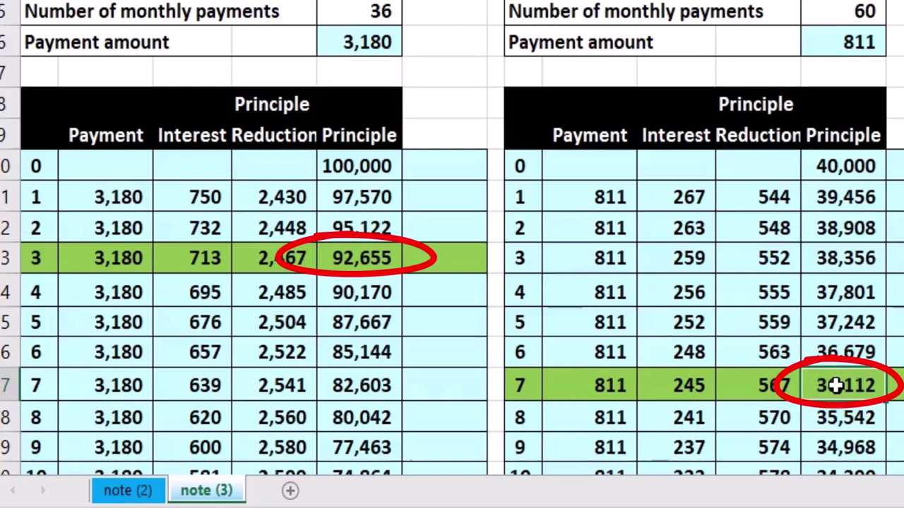
pyautogui.scroll(2, 837, 384)
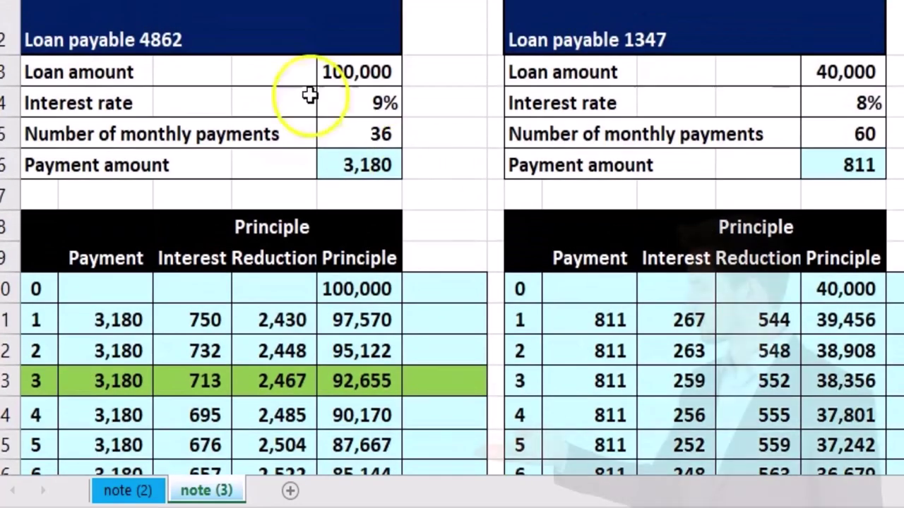
pyautogui.click(115, 47)
pyautogui.click(590, 43)
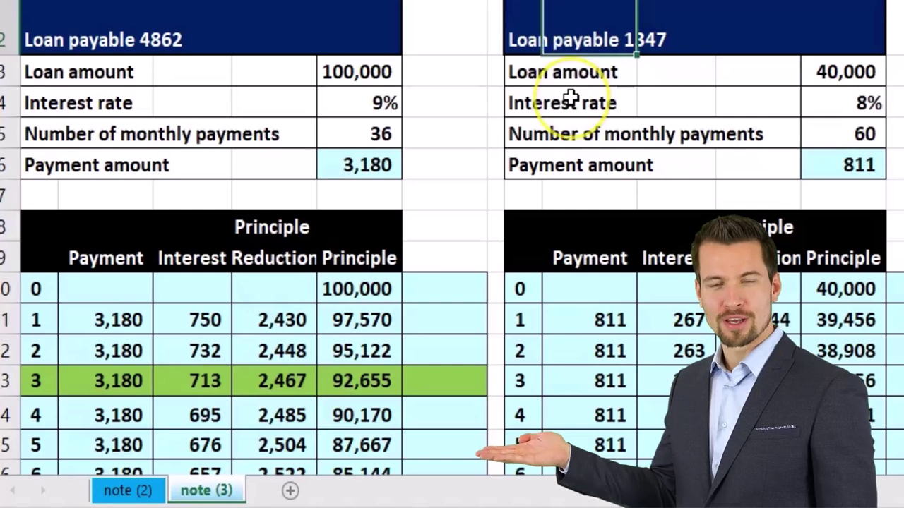
# Sum the green-row principal balances in E13 and L17 and check the total against Loan Payable Short Term in the trial balance.
pyautogui.scroll(-2, 571, 97)
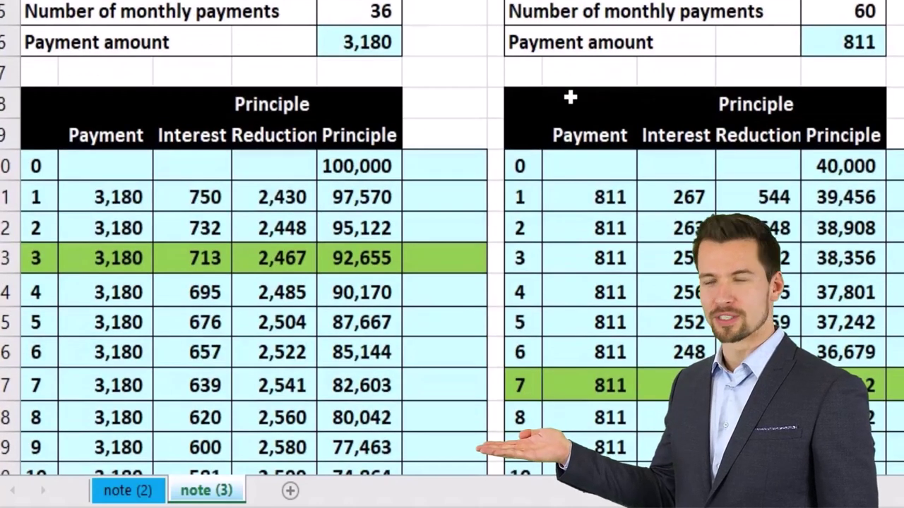
pyautogui.click(571, 104)
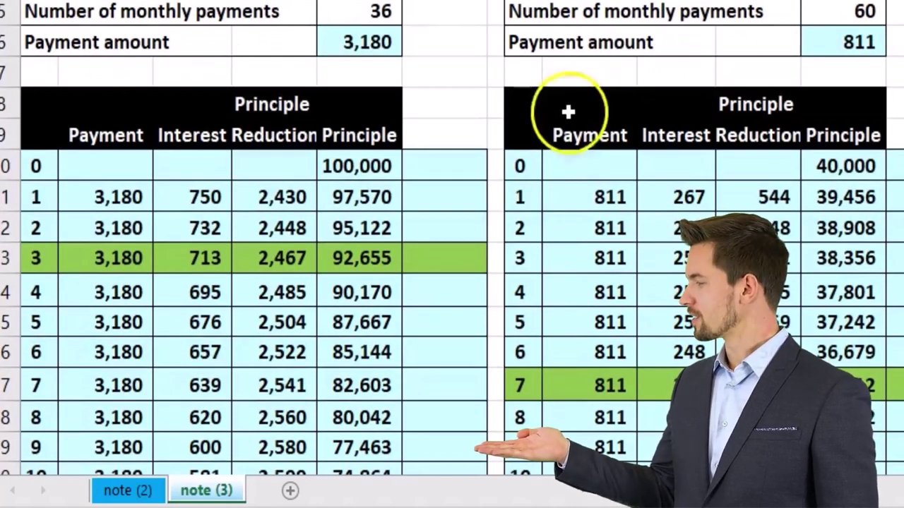
pyautogui.click(361, 262)
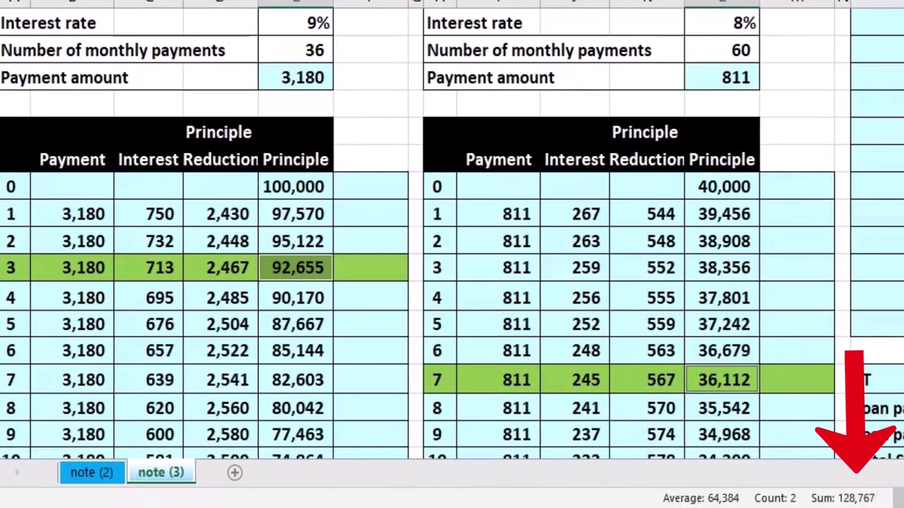
pyautogui.scroll(1, 452, 282)
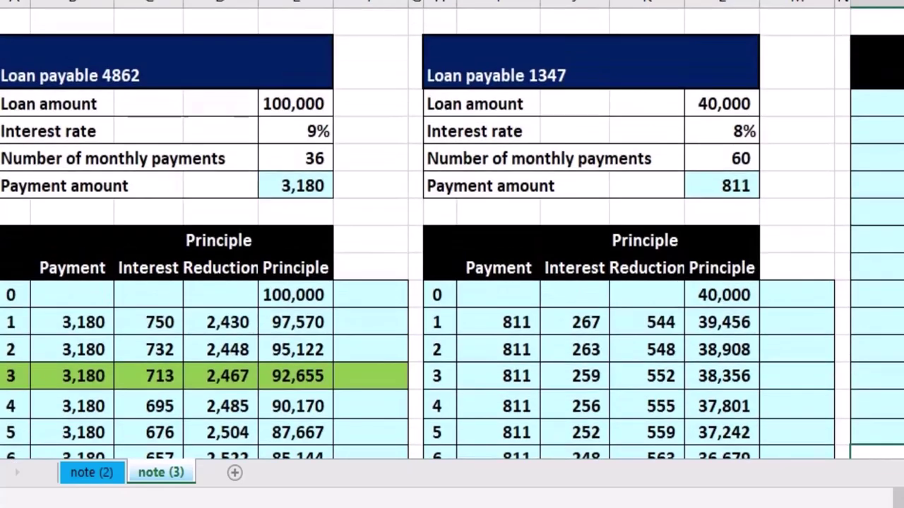
pyautogui.hscroll(5, 452, 283)
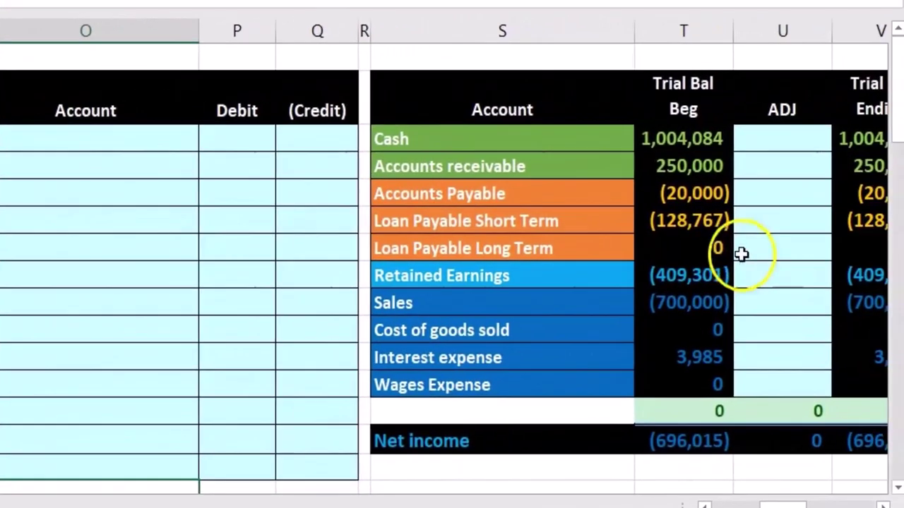
pyautogui.click(768, 213)
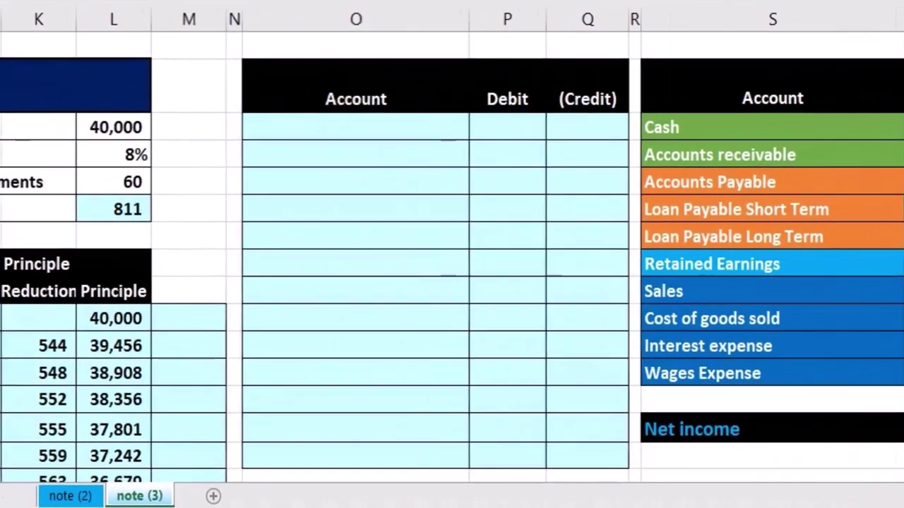
# Examine the payment and interest columns for the first periods of the 40,000 loan's amortization schedule.
pyautogui.hscroll(-2, 250, 441)
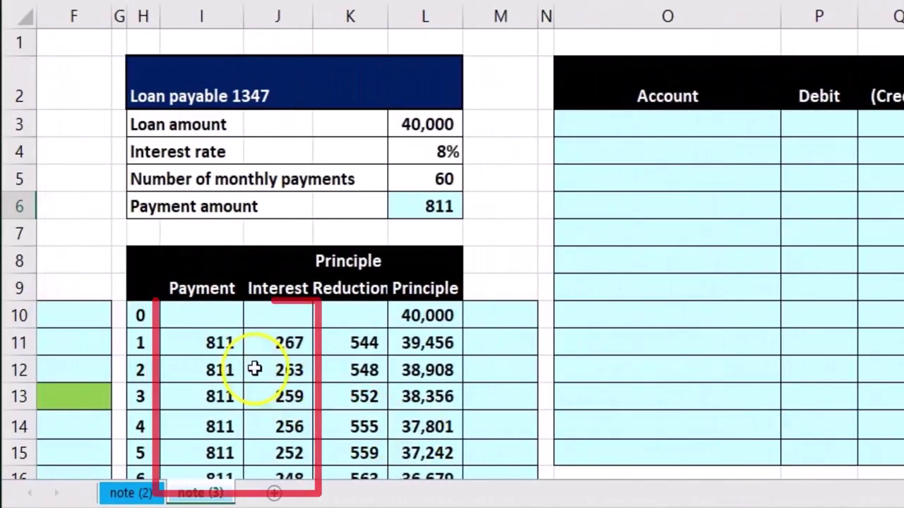
pyautogui.click(216, 343)
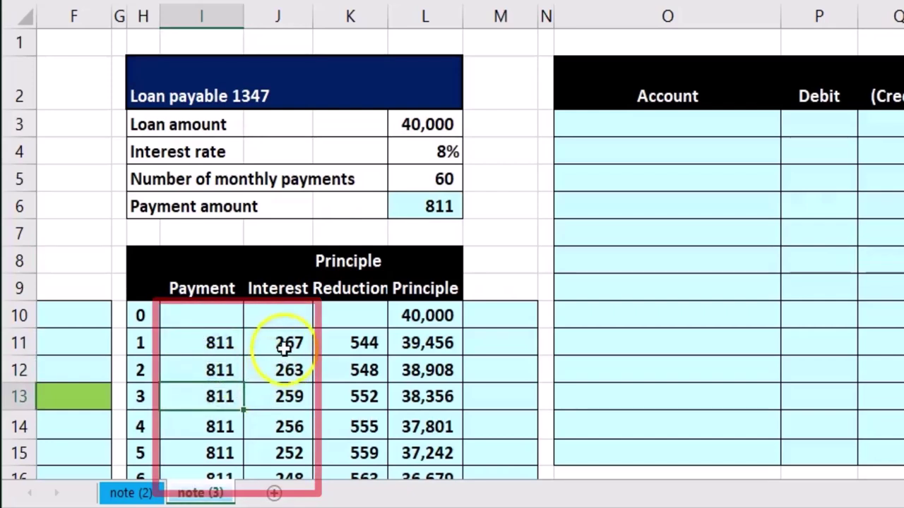
pyautogui.click(285, 370)
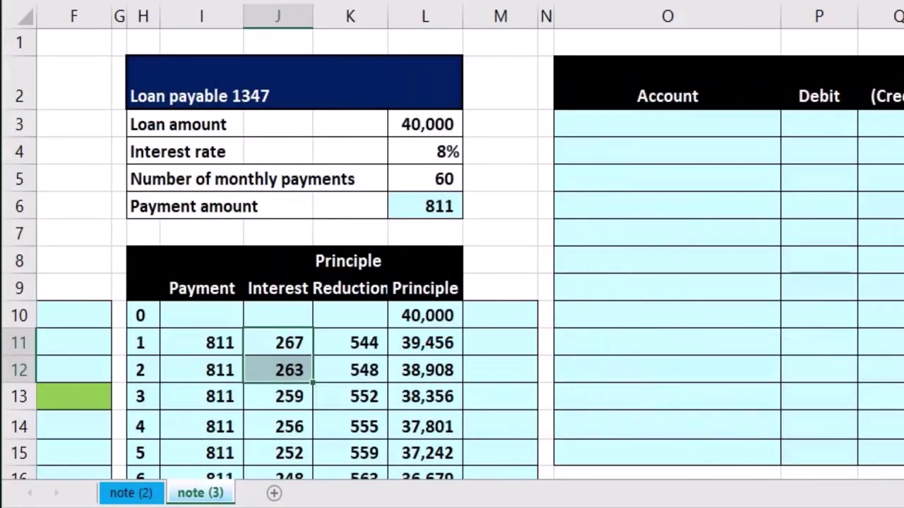
# Review the payments and interest after period 3 of the 100,000 loan, and sum its principal reductions for periods 4 through 15 (D14:D25).
pyautogui.hscroll(-5, 568, 309)
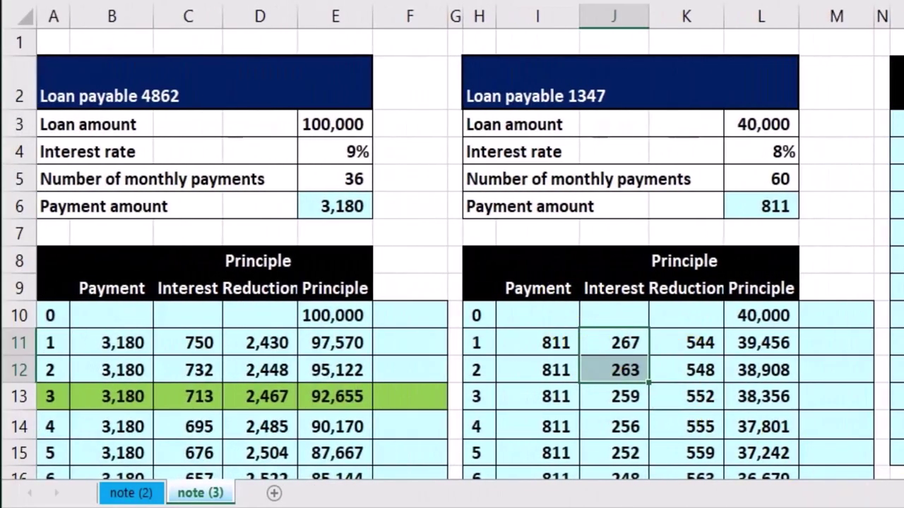
pyautogui.scroll(-3, 688, 367)
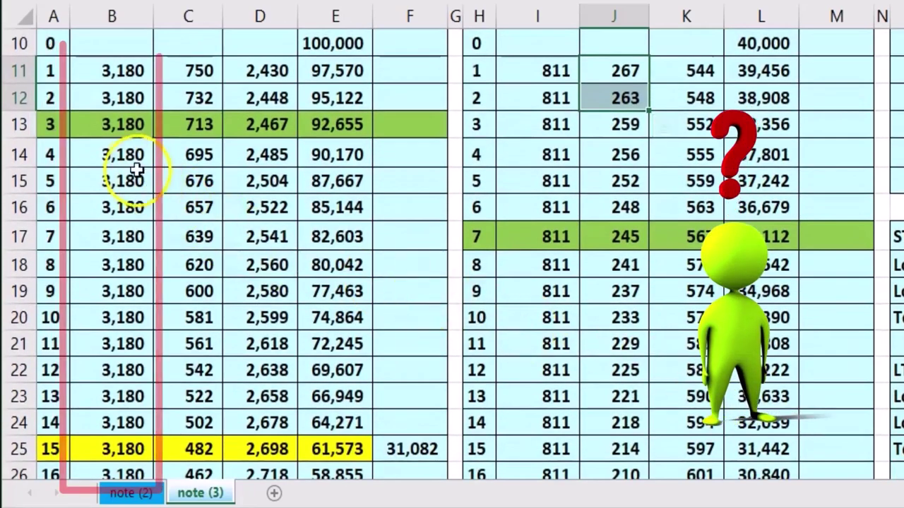
pyautogui.moveTo(129, 162); pyautogui.dragTo(144, 439)
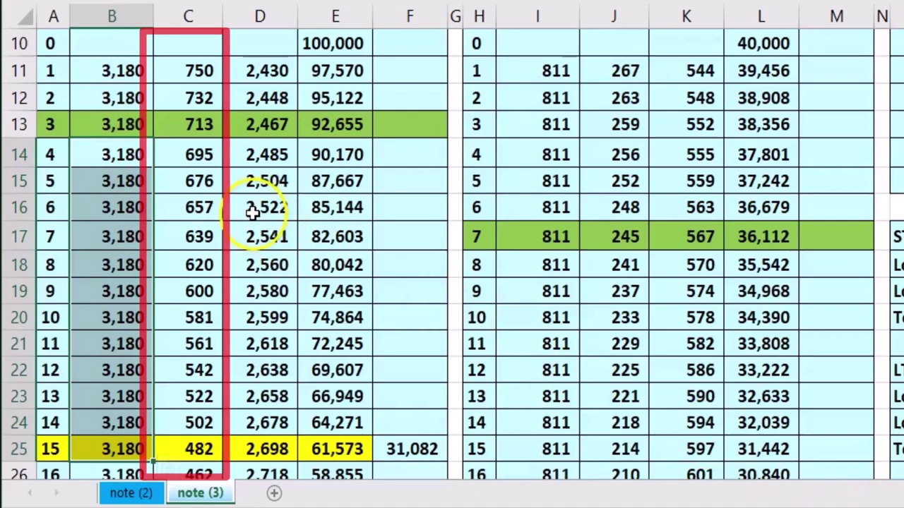
pyautogui.click(187, 167)
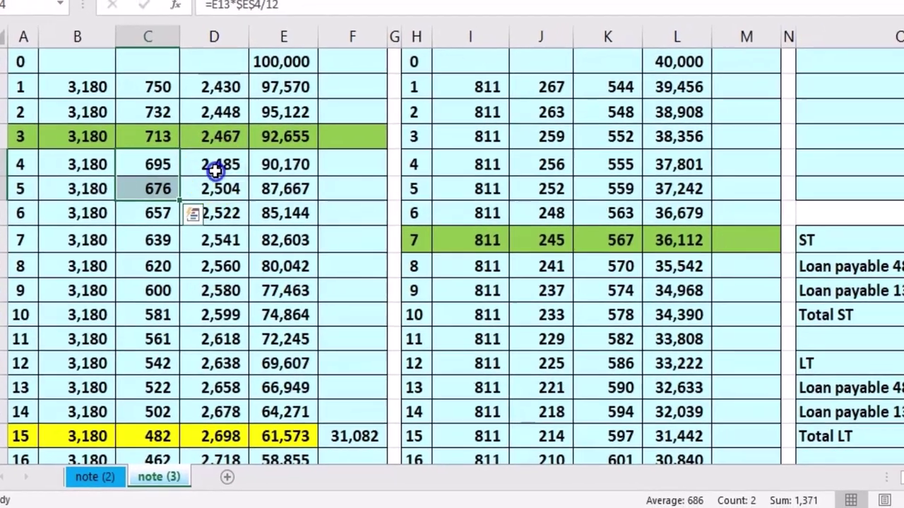
pyautogui.click(215, 168)
pyautogui.moveTo(212, 206); pyautogui.dragTo(222, 428)
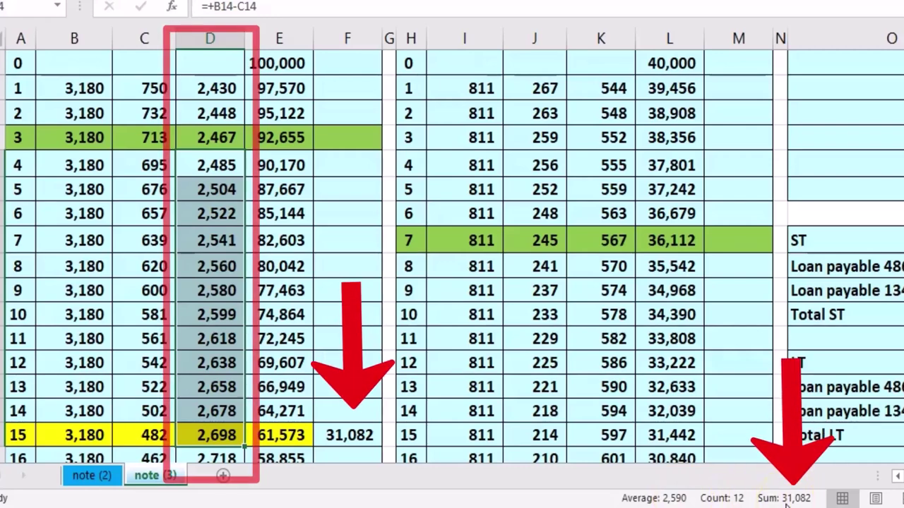
# Inspect the principal reduction total in F25 and compare it with the 100,000 loan's principal balances at periods 3 and 15.
pyautogui.doubleClick(364, 436)
pyautogui.press('Return')
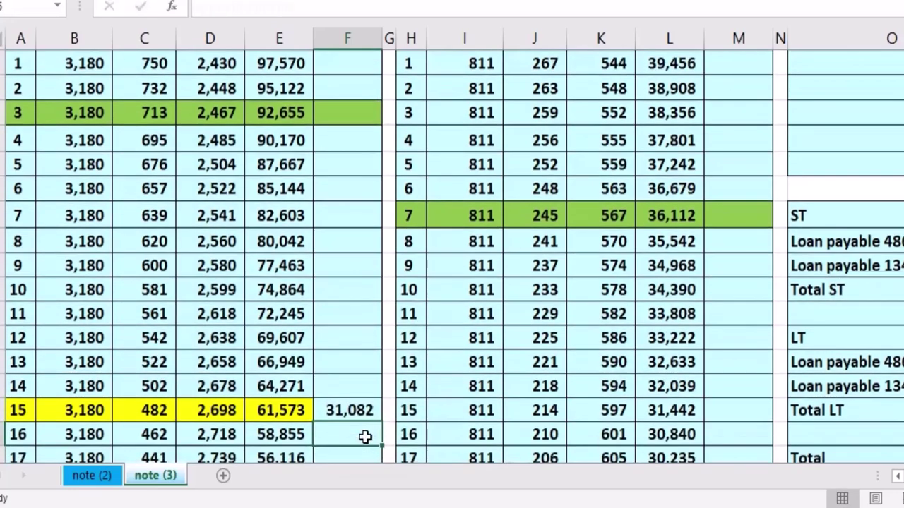
pyautogui.click(282, 113)
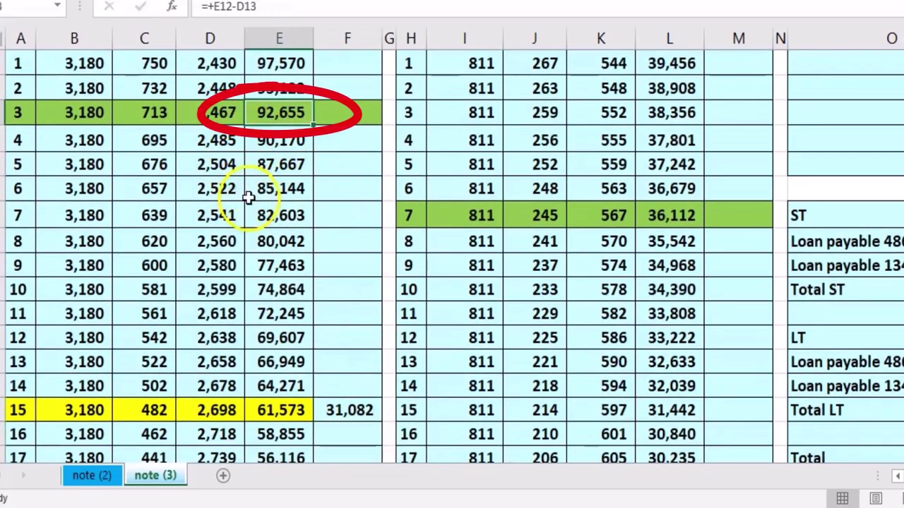
pyautogui.click(364, 411)
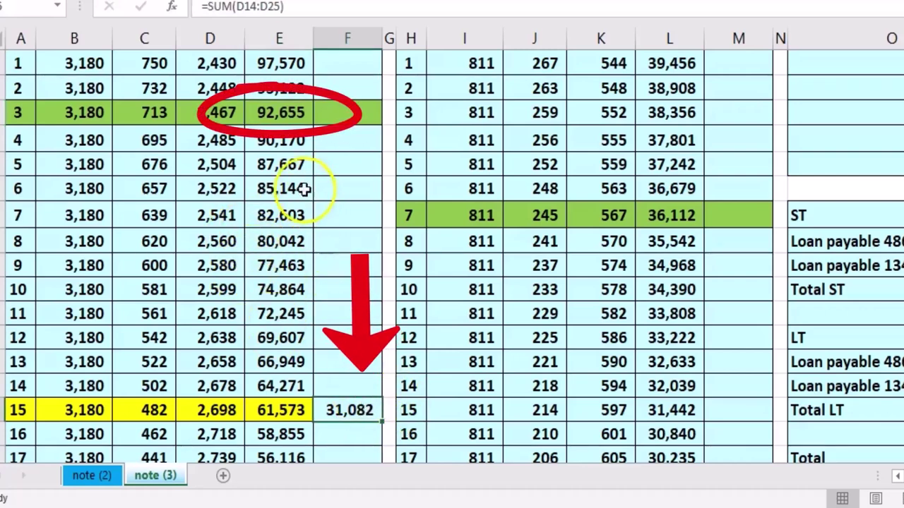
pyautogui.click(293, 121)
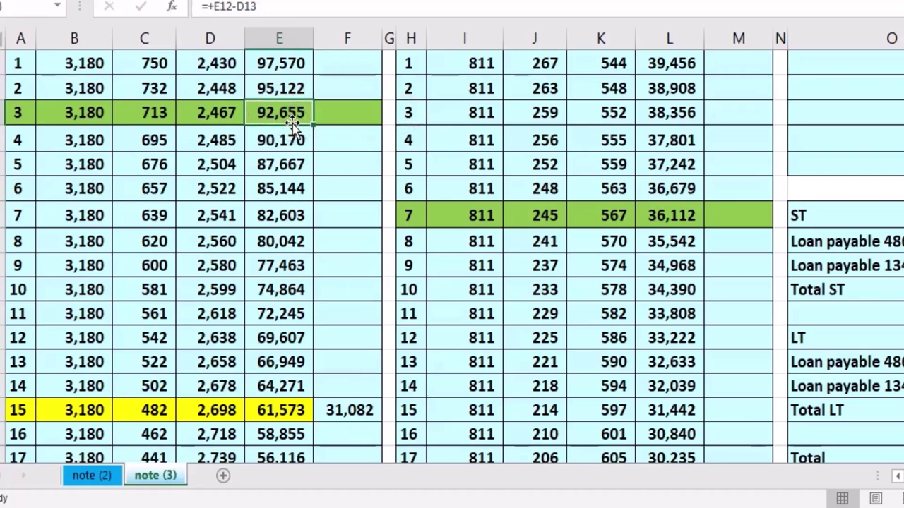
pyautogui.click(303, 411)
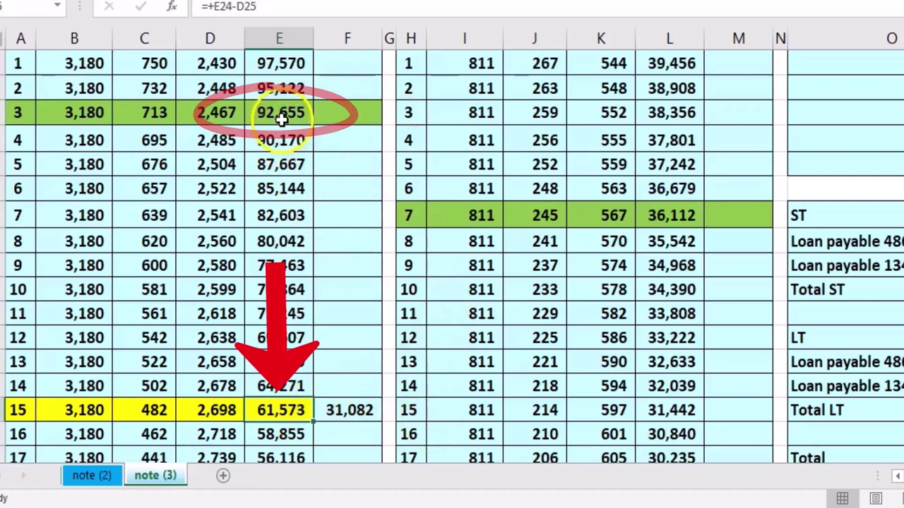
pyautogui.click(303, 410)
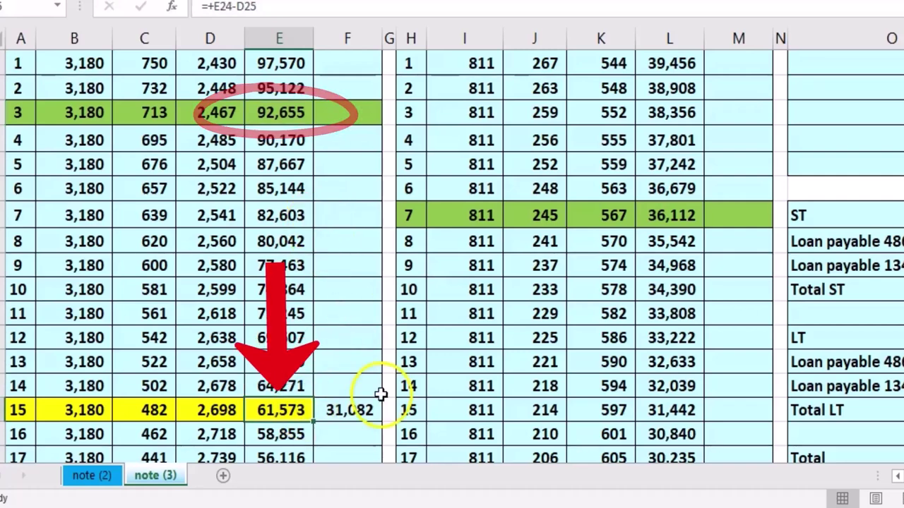
pyautogui.click(370, 410)
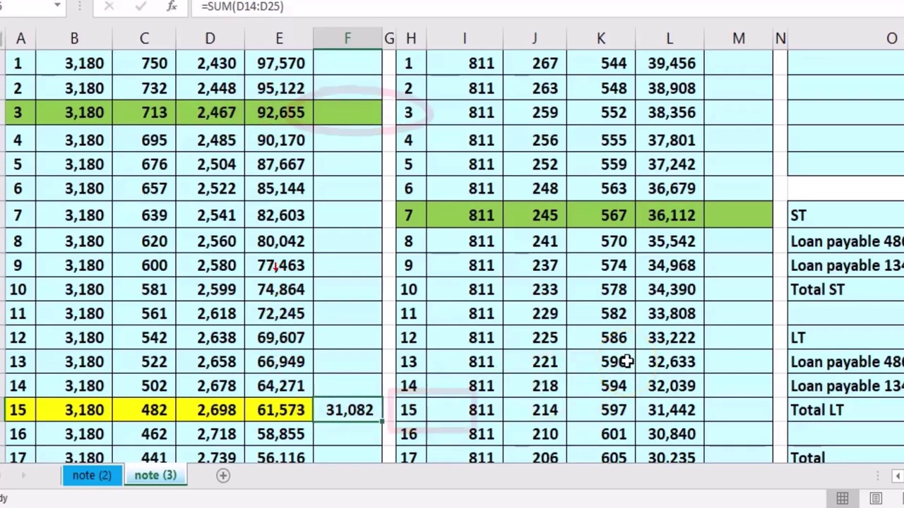
# Review the period 7 row of the 40,000 loan's schedule and sum its principal reductions for periods 8 through 19 (K18:K29).
pyautogui.click(642, 338)
pyautogui.scroll(1, 646, 297)
pyautogui.moveTo(408, 288); pyautogui.dragTo(685, 292)
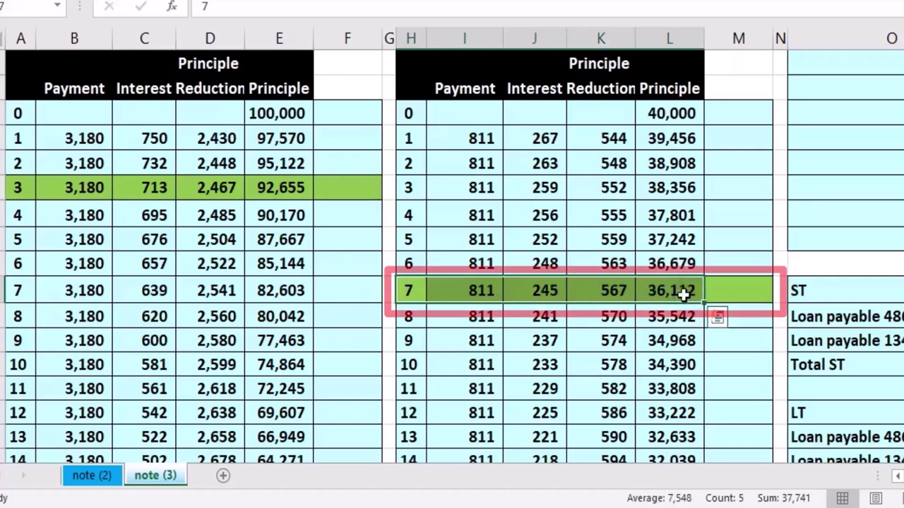
pyautogui.click(685, 296)
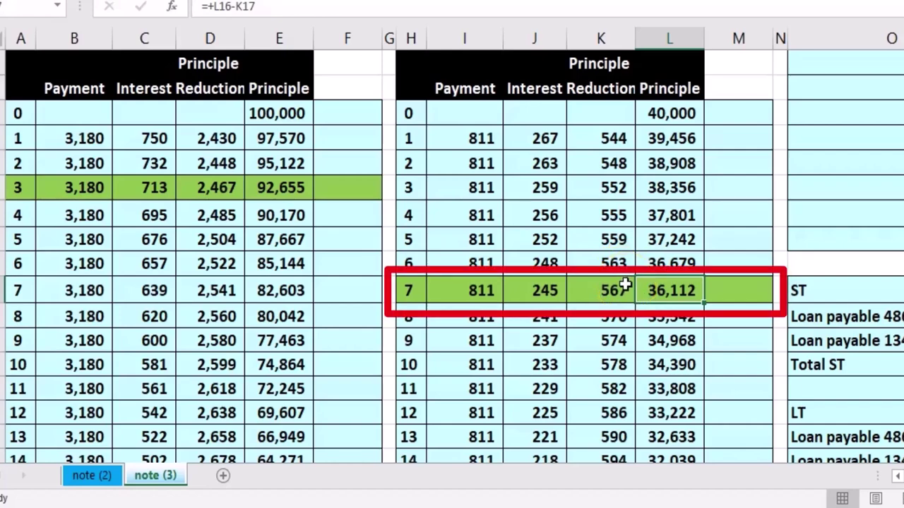
pyautogui.scroll(-2, 625, 284)
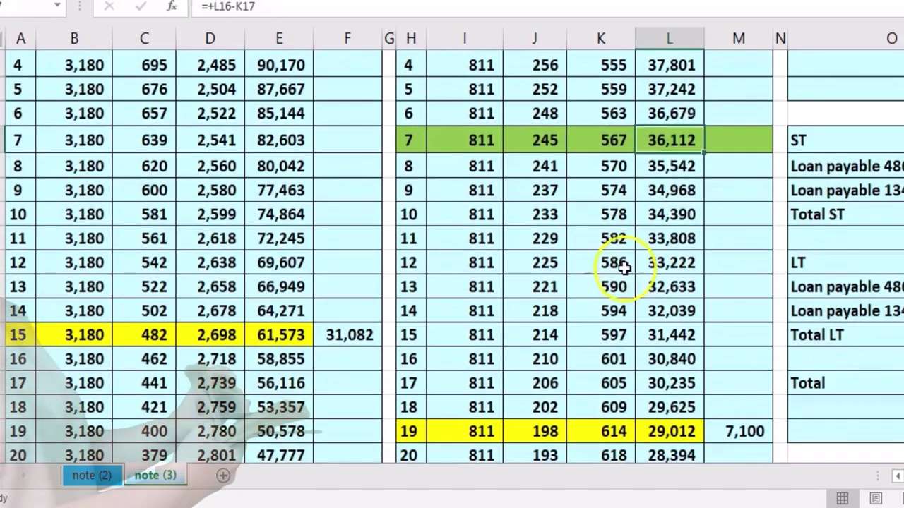
pyautogui.click(597, 172)
pyautogui.moveTo(599, 171); pyautogui.dragTo(624, 424)
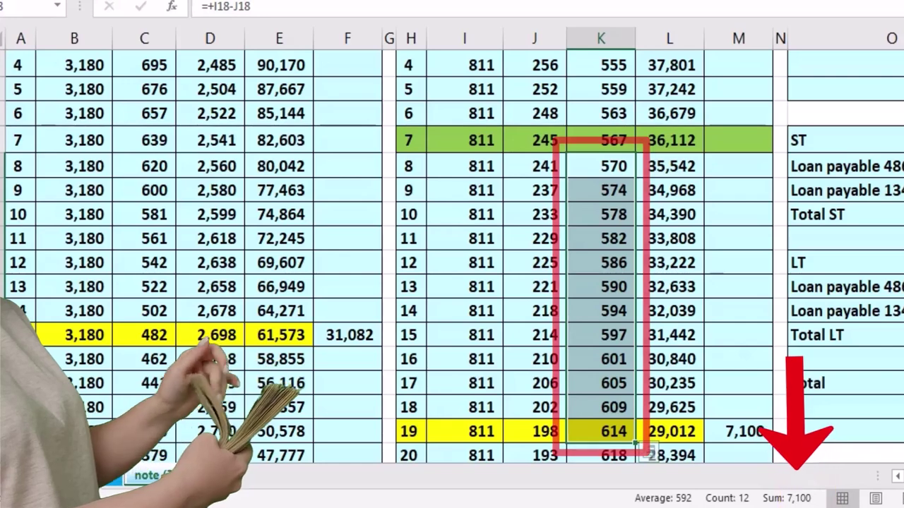
# Inspect the principal reduction total in M29 and compare it with the 40,000 loan's principal balances at periods 7 and 19.
pyautogui.click(750, 432)
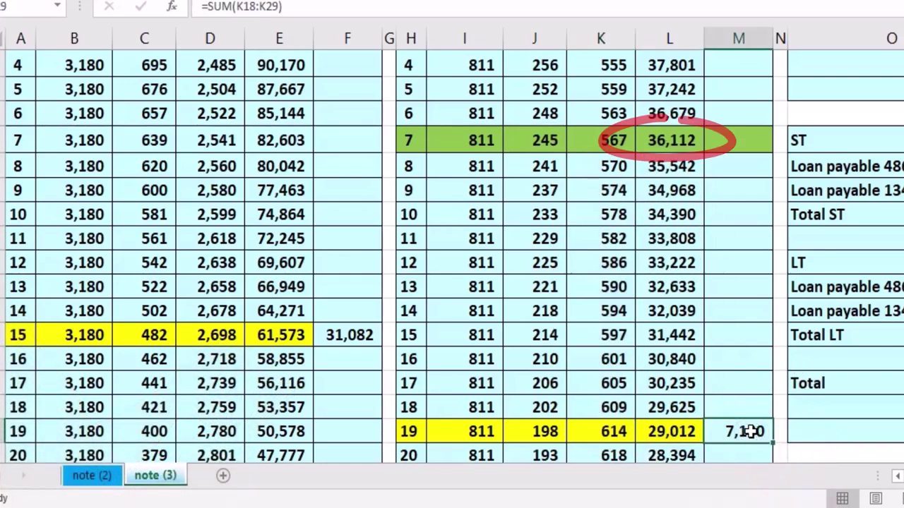
pyautogui.click(667, 147)
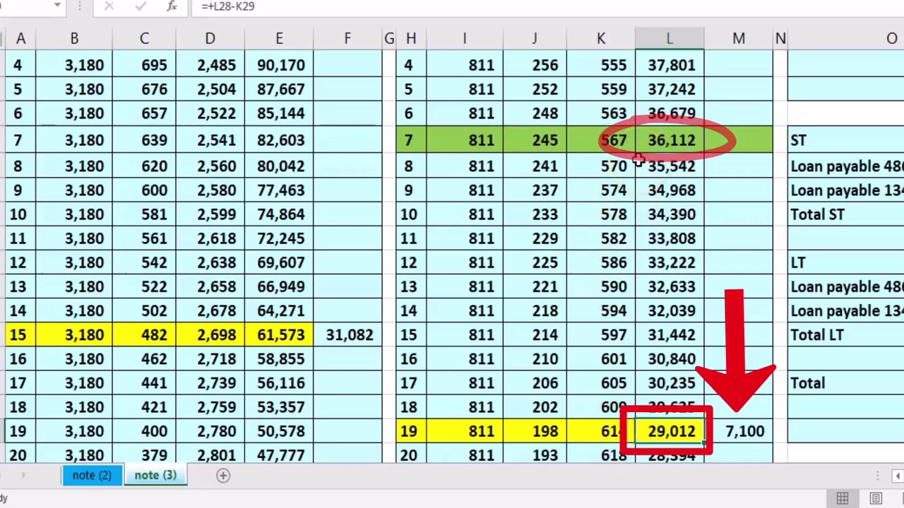
pyautogui.click(765, 429)
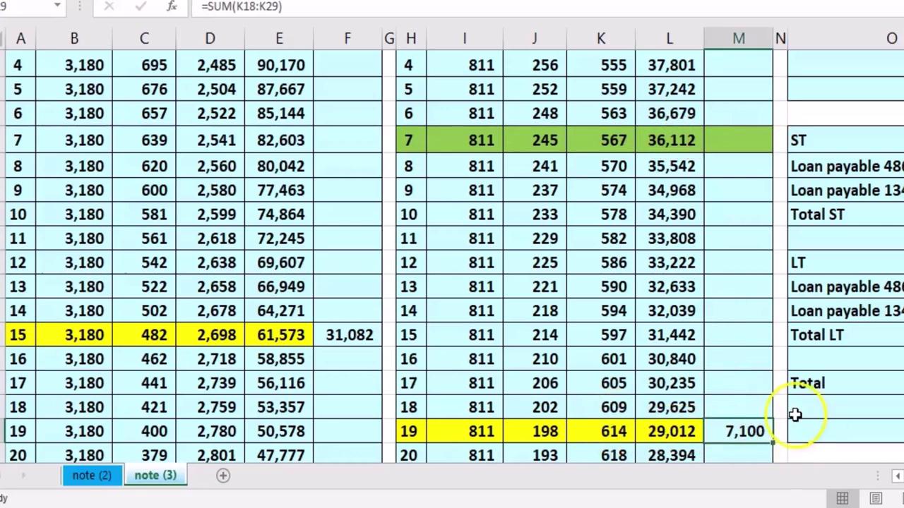
# Compare the one-year reduction totals in F25 and M29 with the remaining principal balances in E25 and L29.
pyautogui.click(353, 330)
pyautogui.click(734, 432)
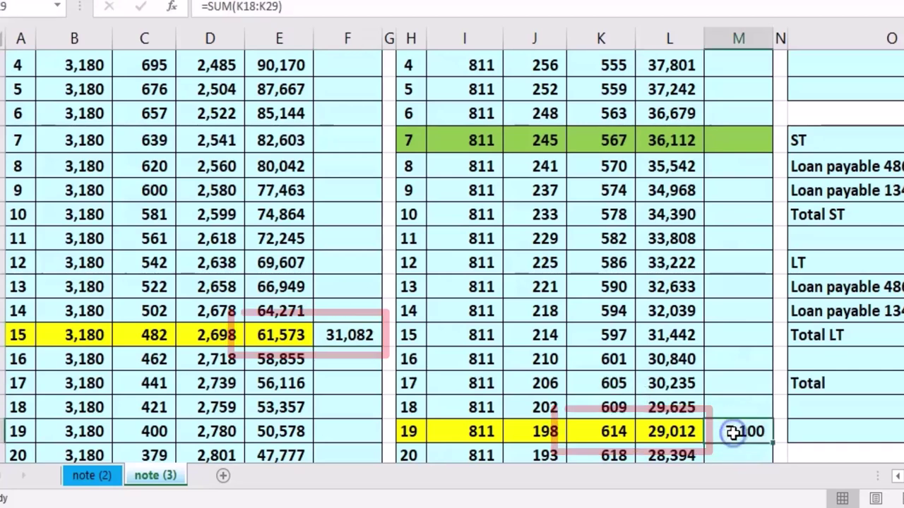
pyautogui.click(288, 334)
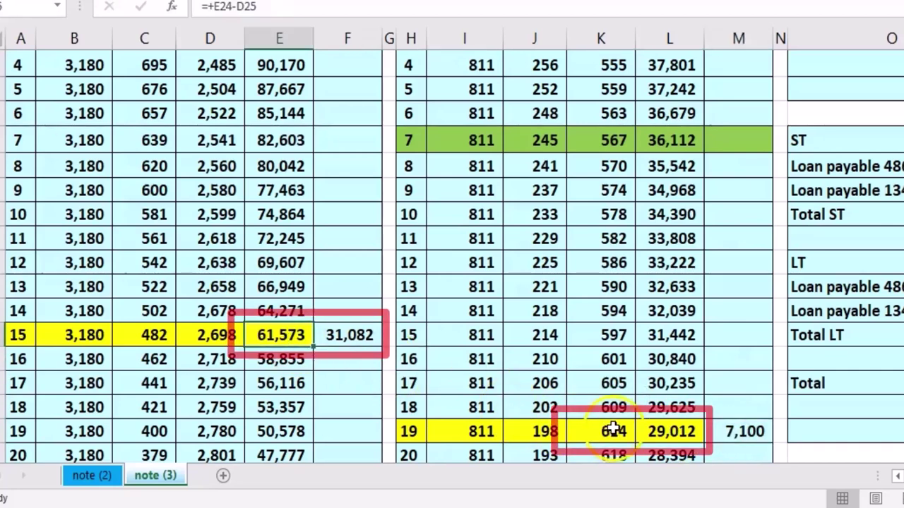
pyautogui.click(660, 428)
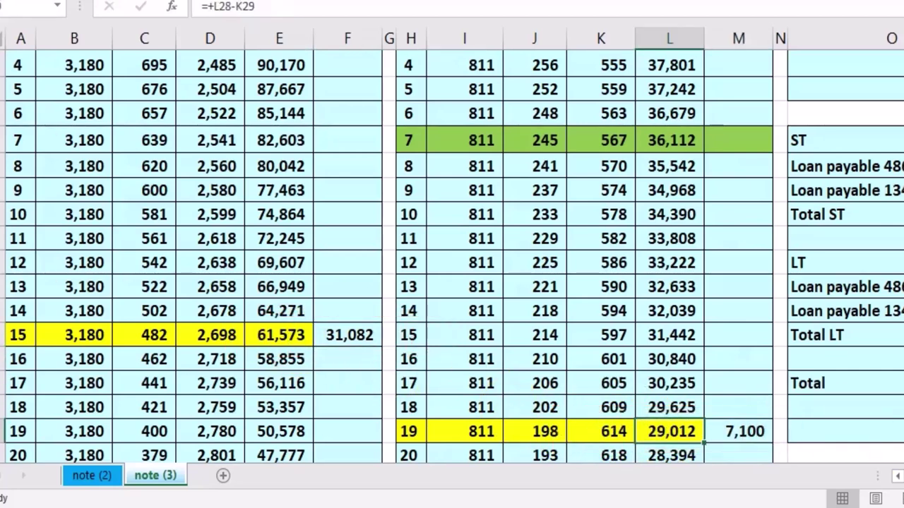
# Fill in the ST section by linking the 100,000 loan's amount to F25 and the 40,000 loan's amount to M29.
pyautogui.hscroll(1, 657, 430)
pyautogui.hscroll(2, 452, 247)
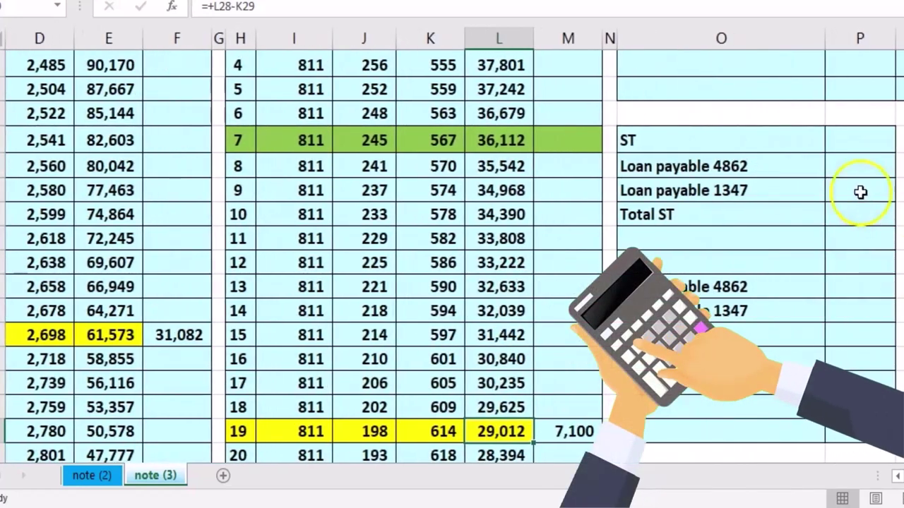
pyautogui.click(757, 165)
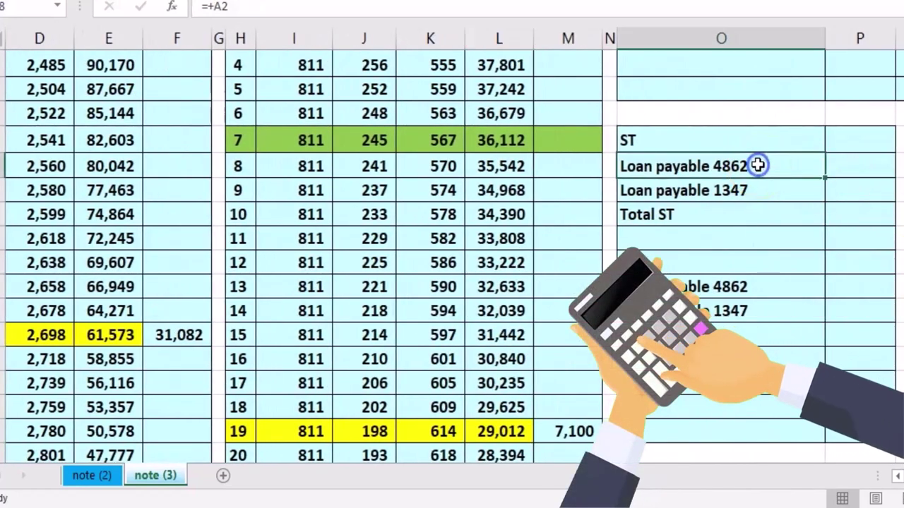
pyautogui.click(839, 170)
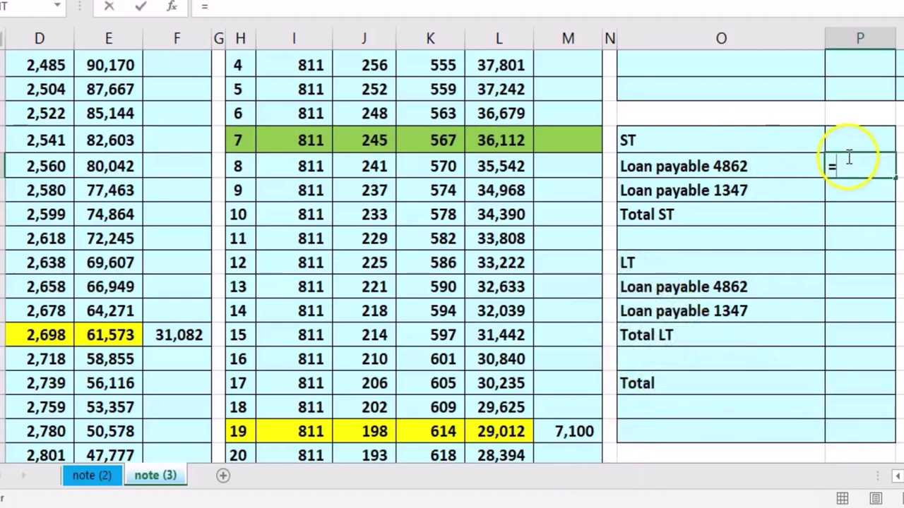
pyautogui.write('=')
pyautogui.click(199, 327)
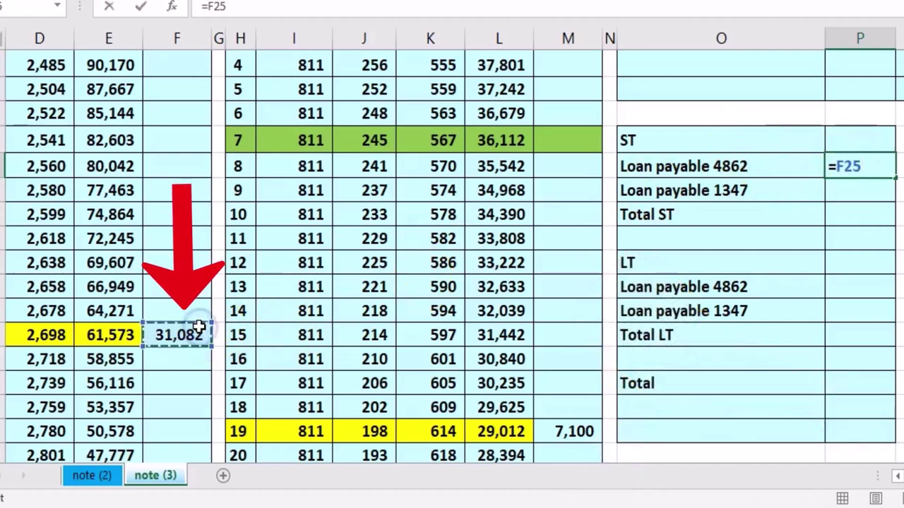
pyautogui.press('Return')
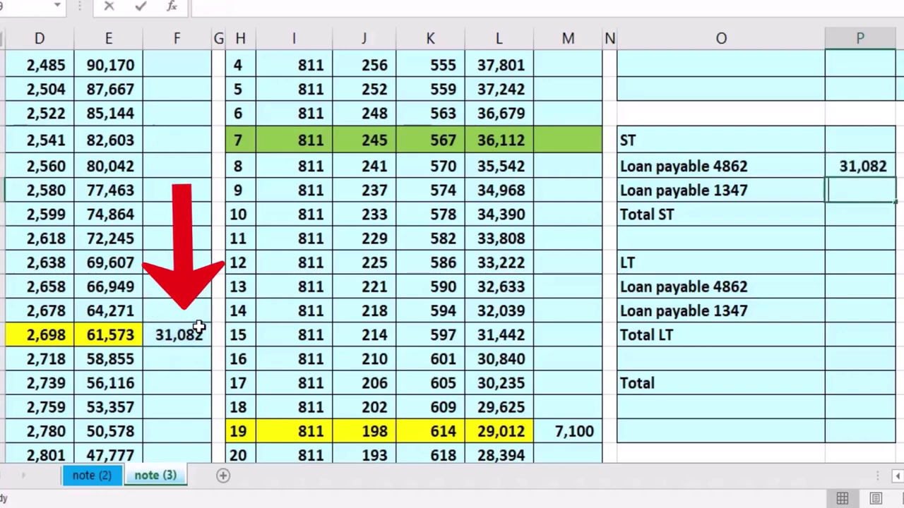
pyautogui.write('=')
pyautogui.click(572, 432)
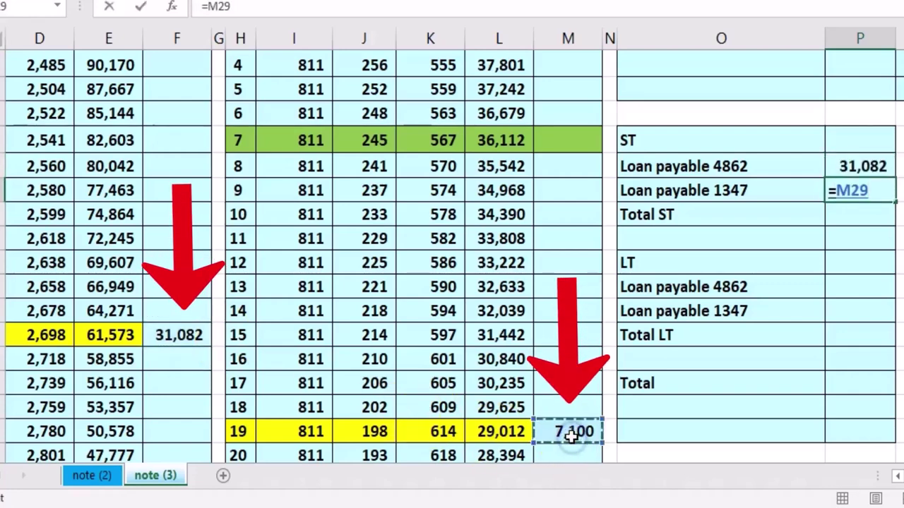
pyautogui.press('Return')
# Calculate Total ST in P20 by summing the two short-term loan amounts above it.
pyautogui.write('=')
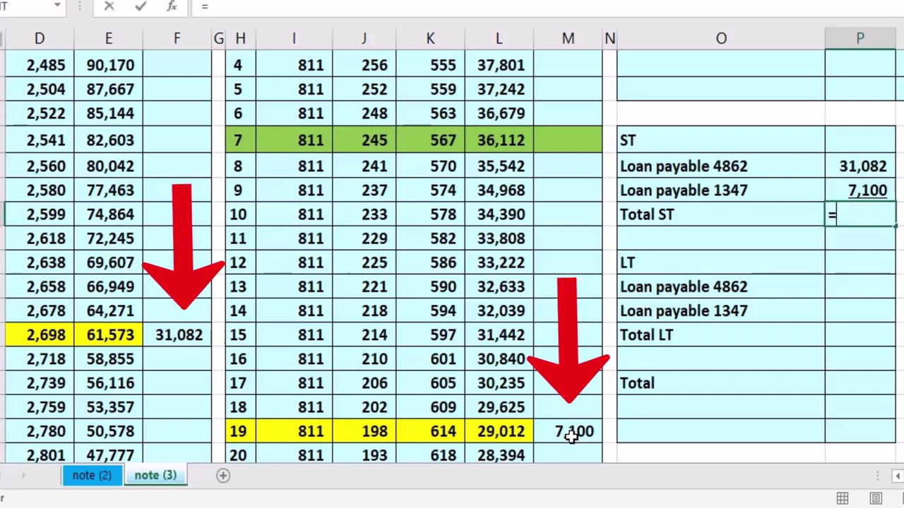
pyautogui.write('sum(')
pyautogui.press('Up')
pyautogui.hotkey('shift', 'Up')
pyautogui.press('Return')
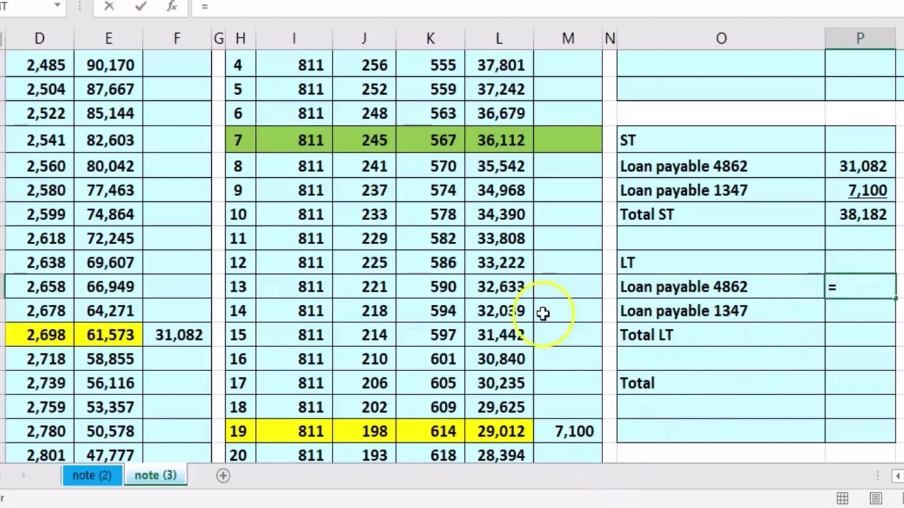
# Fill in the LT section by linking the 100,000 loan's amount to E25 and the 40,000 loan's amount to L29.
pyautogui.click(185, 334)
pyautogui.click(113, 335)
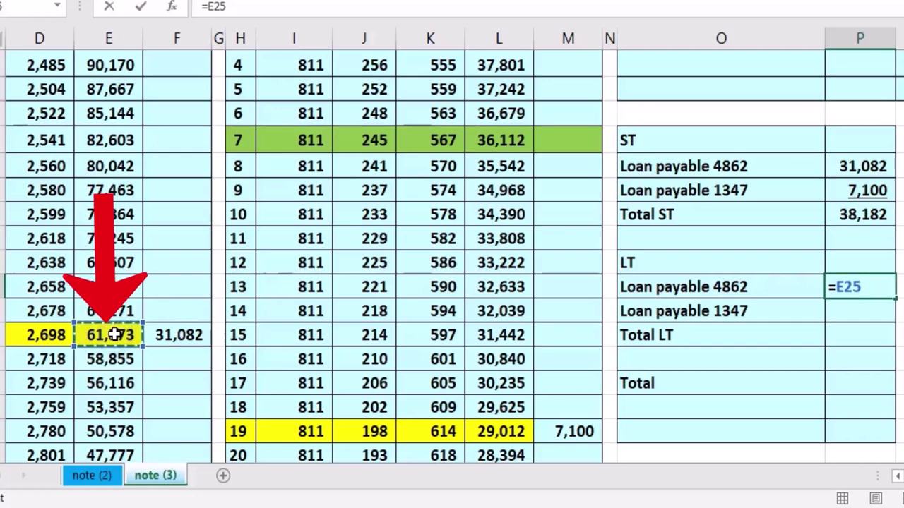
pyautogui.press('Return')
pyautogui.write('=')
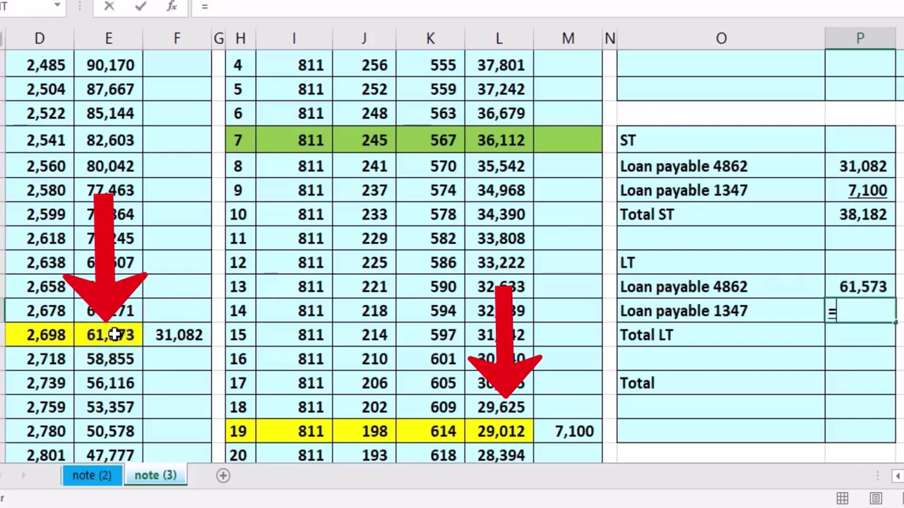
pyautogui.click(480, 428)
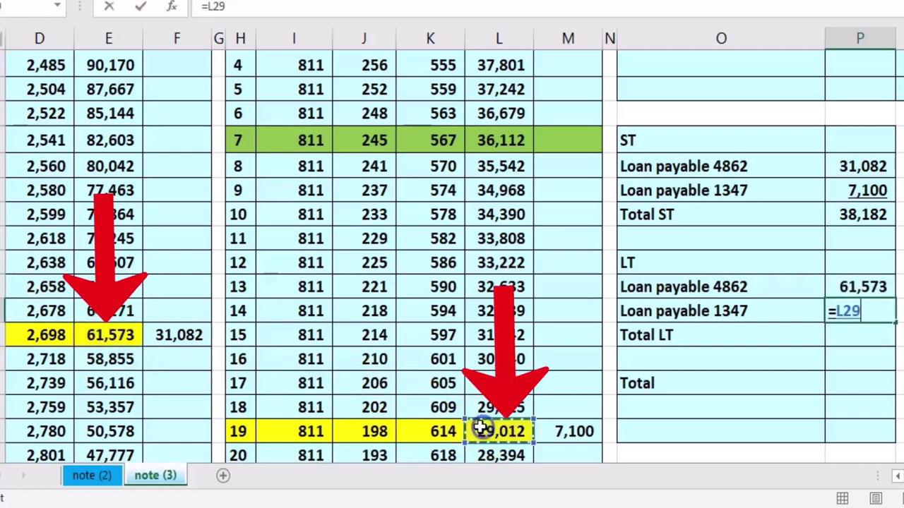
pyautogui.press('Return')
# Calculate Total LT in P25 by summing the two long-term loan amounts above it.
pyautogui.write('=sum(')
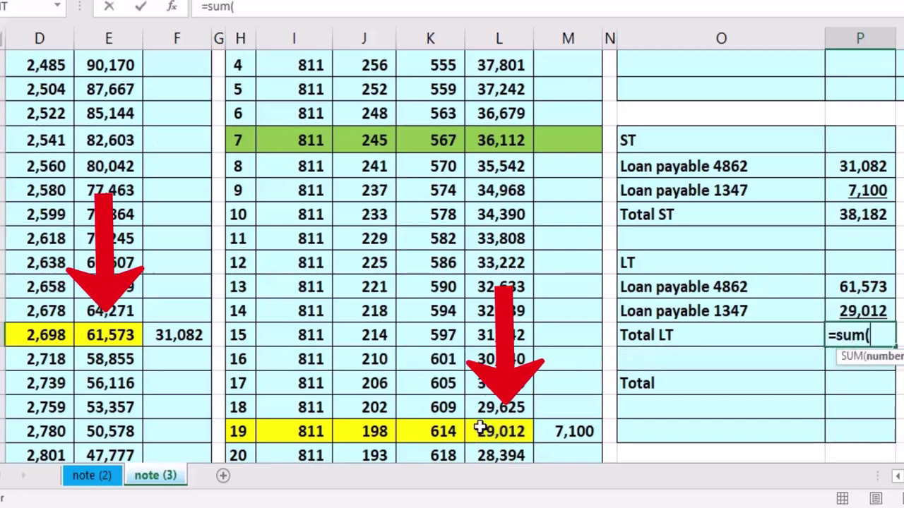
pyautogui.press('Up')
pyautogui.press('Return')
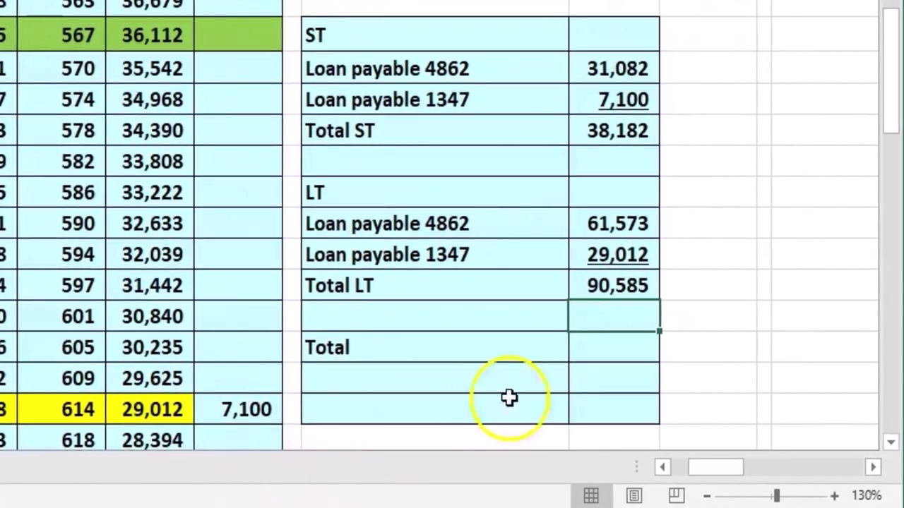
# Calculate the overall loan Total by adding Total ST and Total LT with =P20+P25.
pyautogui.click(589, 354)
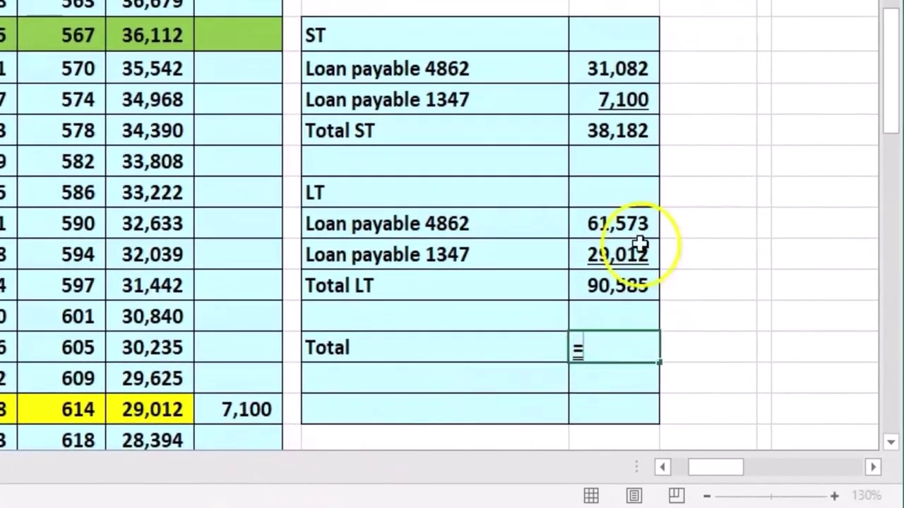
pyautogui.write('=')
pyautogui.click(624, 133)
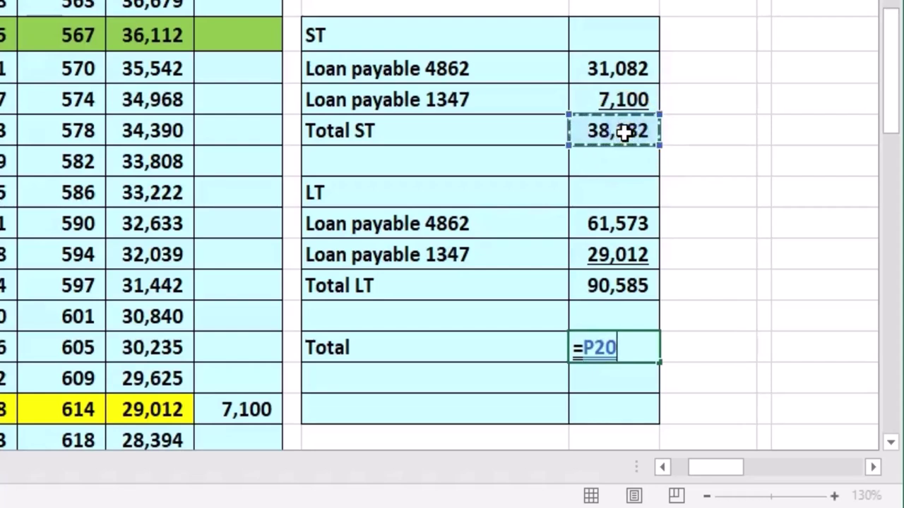
pyautogui.write('+')
pyautogui.click(606, 283)
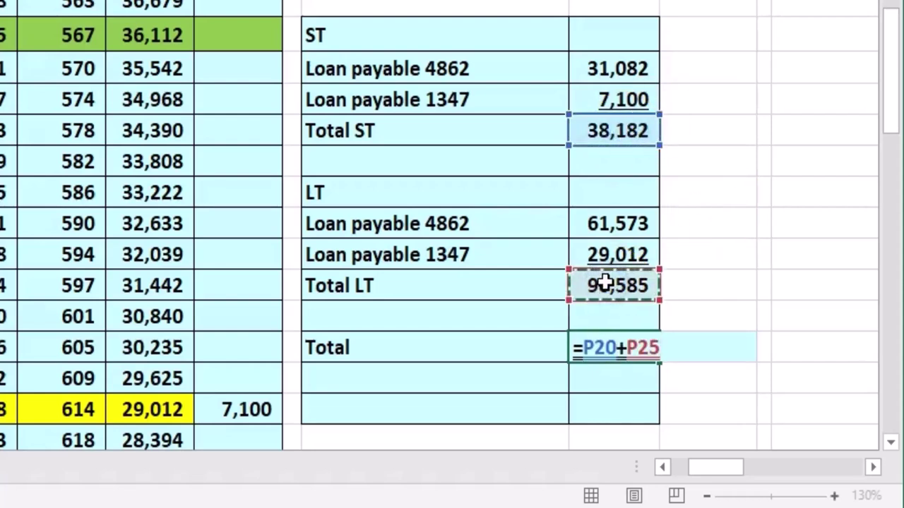
pyautogui.press('Return')
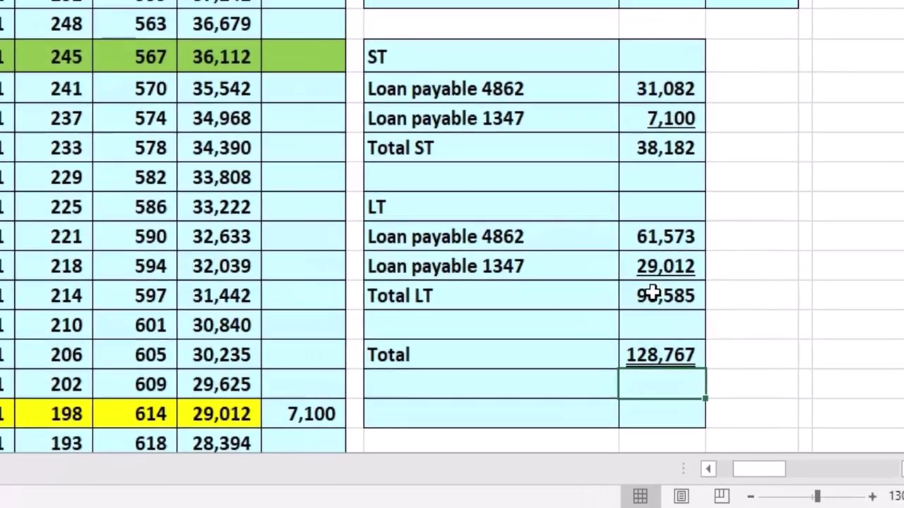
# Sum the green-row principal balances in E13 and L17 and check the result against the overall loan Total.
pyautogui.scroll(1, 268, 225)
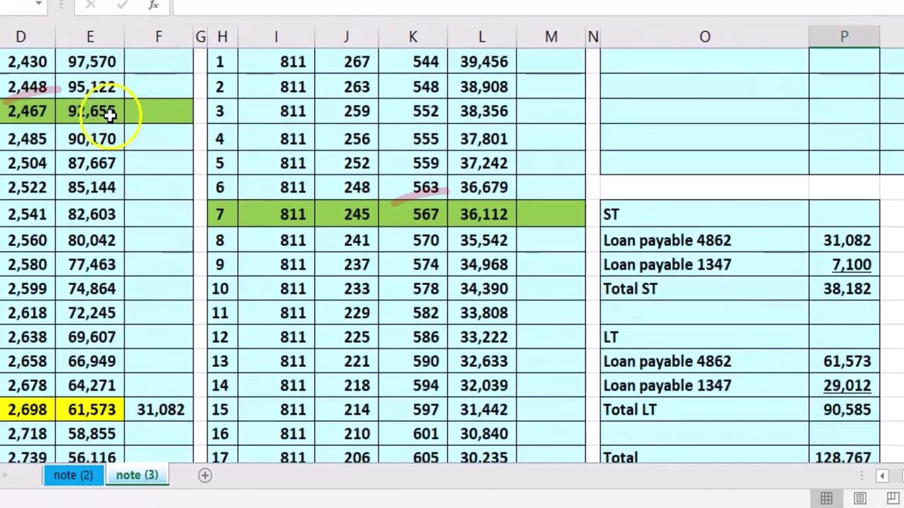
pyautogui.click(107, 112)
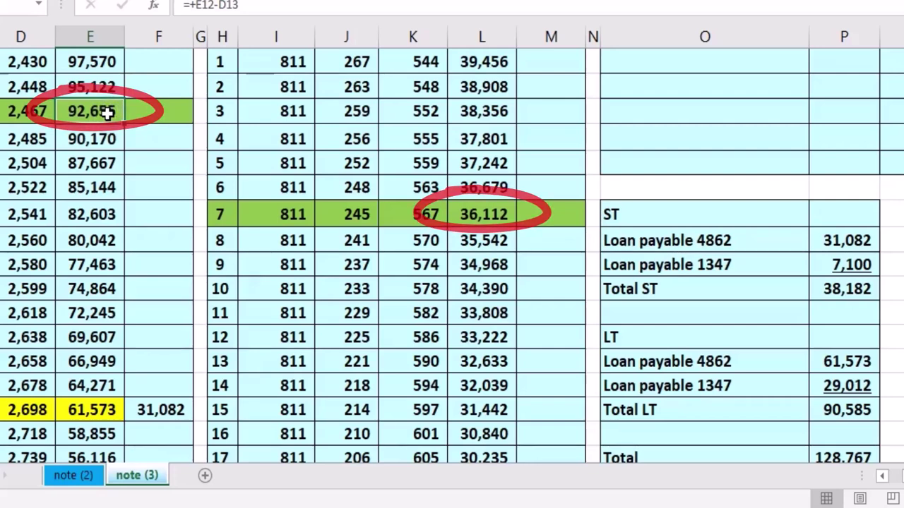
pyautogui.keyDown('ctrl'); pyautogui.click(483, 215); pyautogui.keyUp('ctrl')
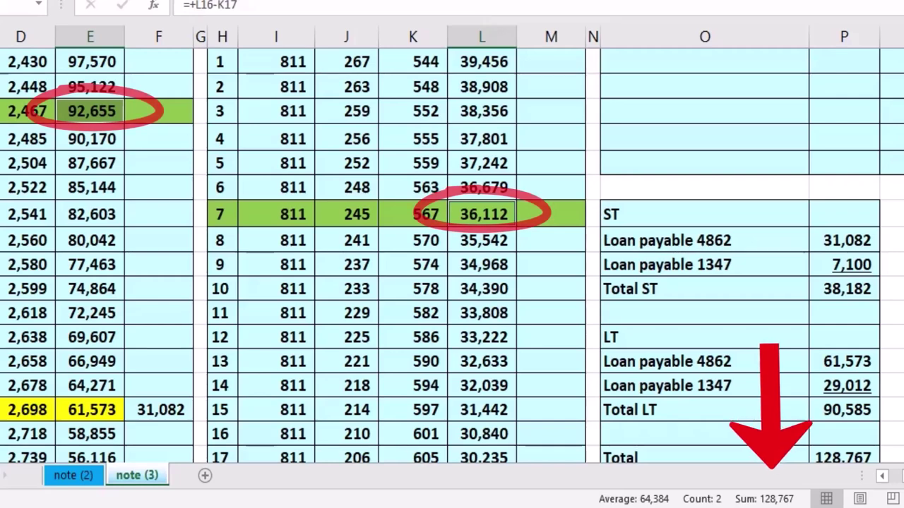
# Check the beginning balance of Loan Payable Short Term in the trial balance against the ST and LT loan split.
pyautogui.click(891, 337)
pyautogui.scroll(4, 891, 337)
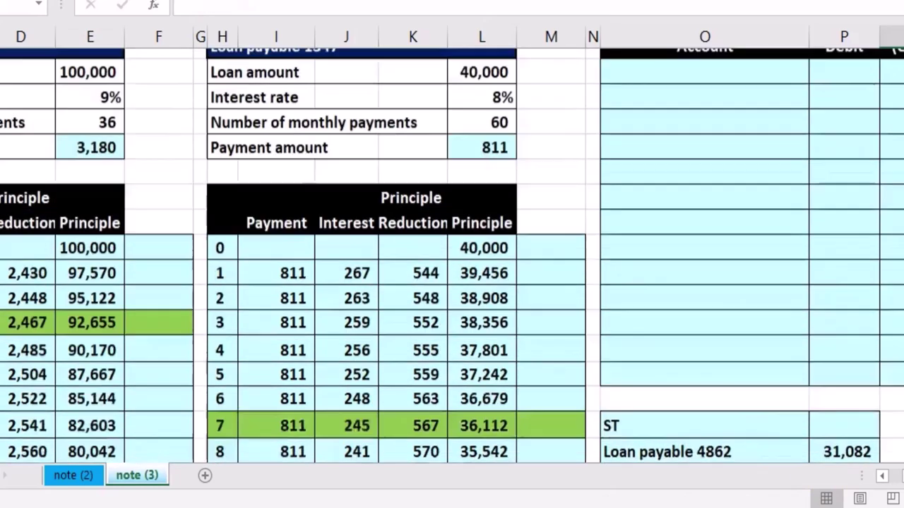
pyautogui.hscroll(6, 451, 254)
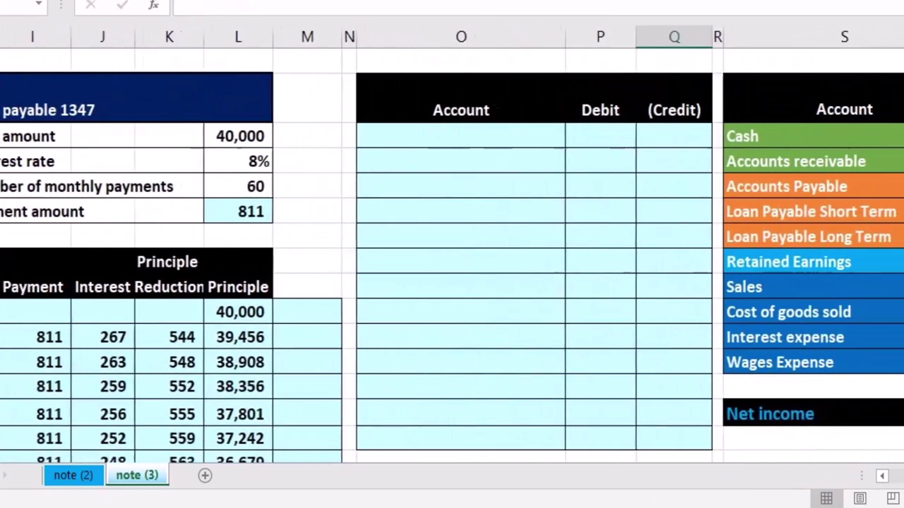
pyautogui.hscroll(1, 887, 323)
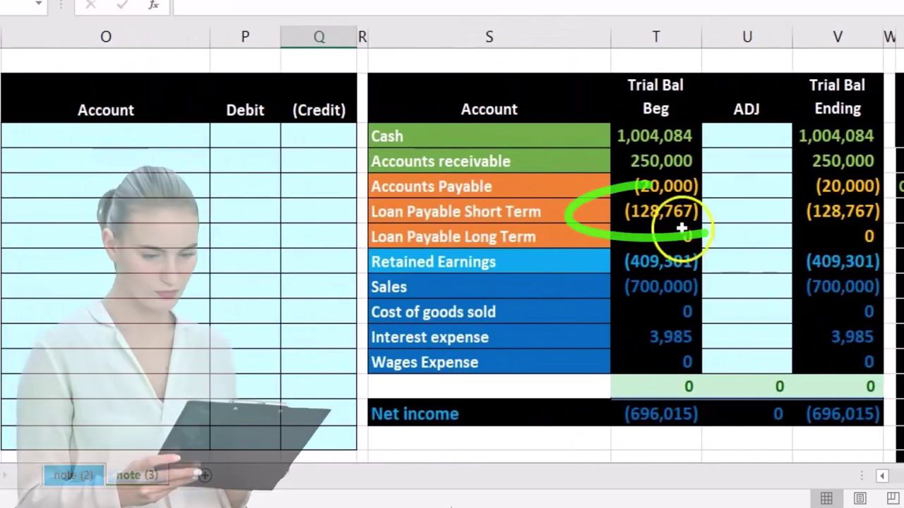
pyautogui.click(675, 213)
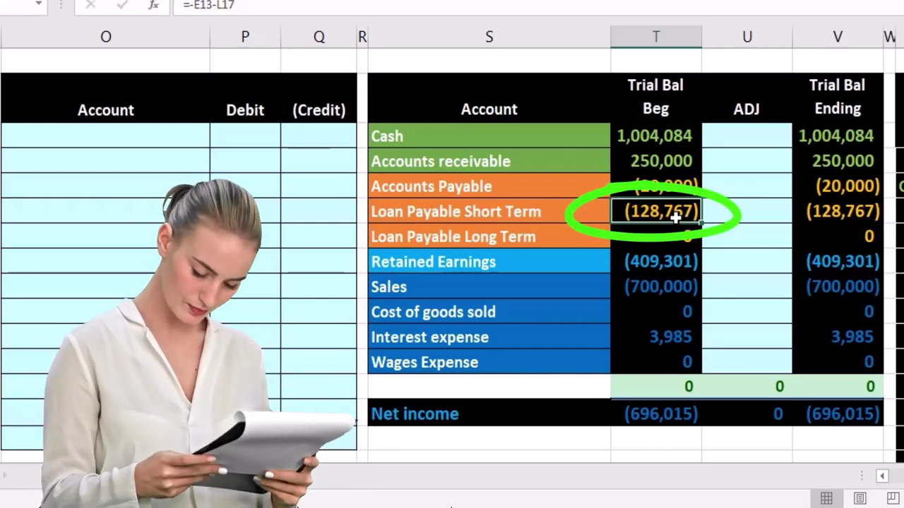
pyautogui.scroll(-5, 675, 218)
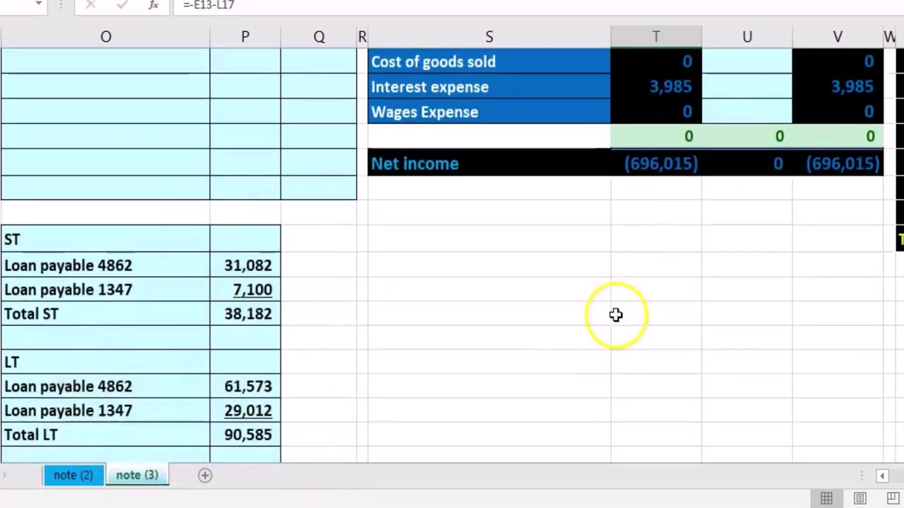
# Copy the Loan Payable Short Term account name from the trial balance and paste it as values into O3 of the journal entry.
pyautogui.click(262, 411)
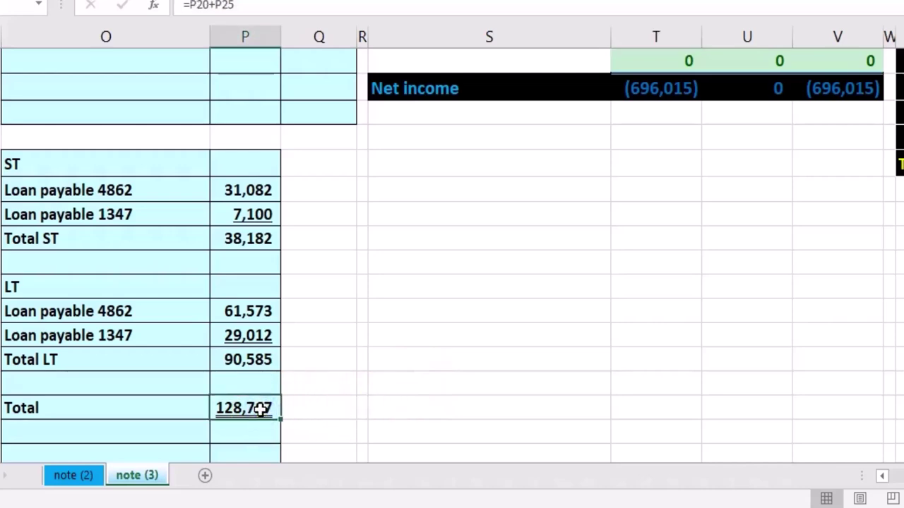
pyautogui.scroll(5, 402, 383)
pyautogui.click(669, 209)
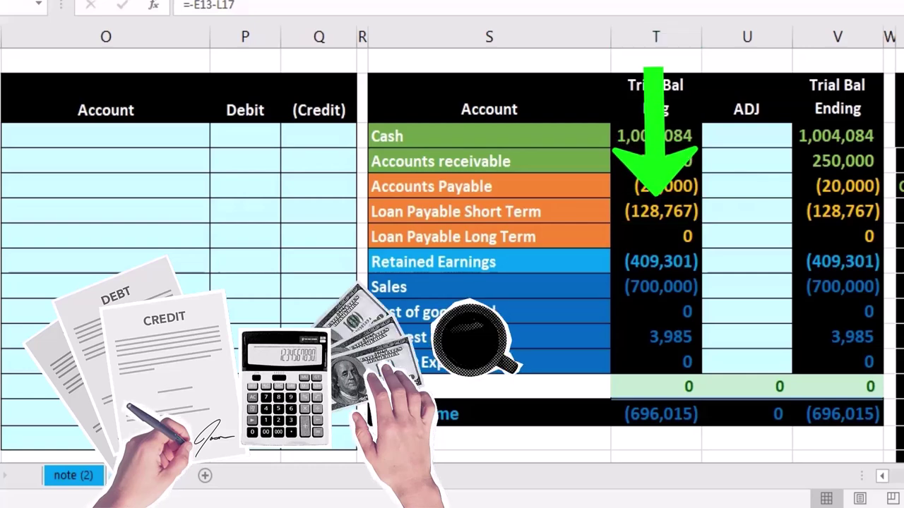
pyautogui.click(672, 209)
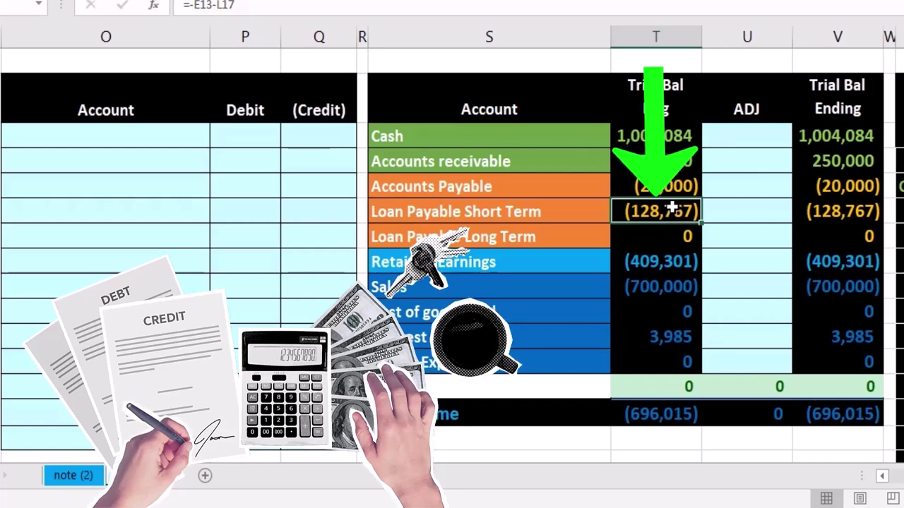
pyautogui.rightClick(538, 209)
pyautogui.click(543, 244)
pyautogui.click(159, 136)
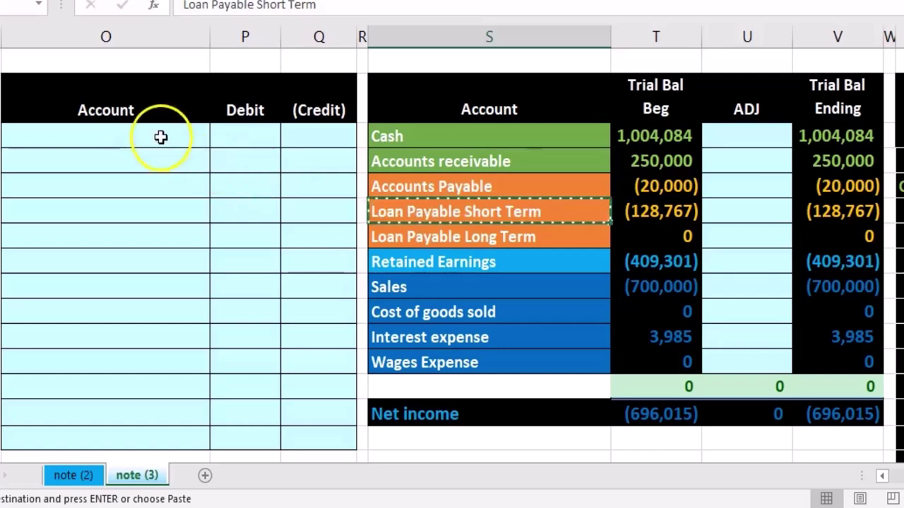
pyautogui.rightClick(155, 135)
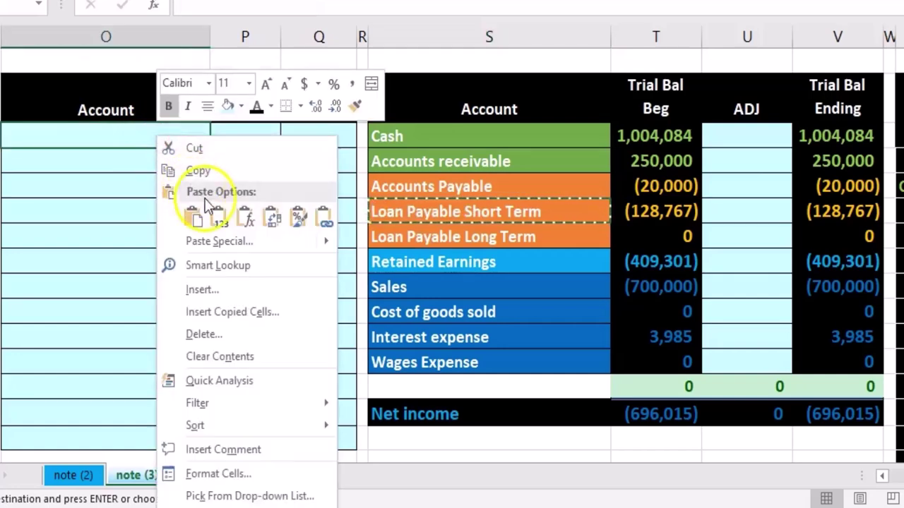
pyautogui.click(219, 216)
# Set the Loan Payable Short Term debit in P3 to the Total LT amount with =P25.
pyautogui.scroll(-1, 214, 226)
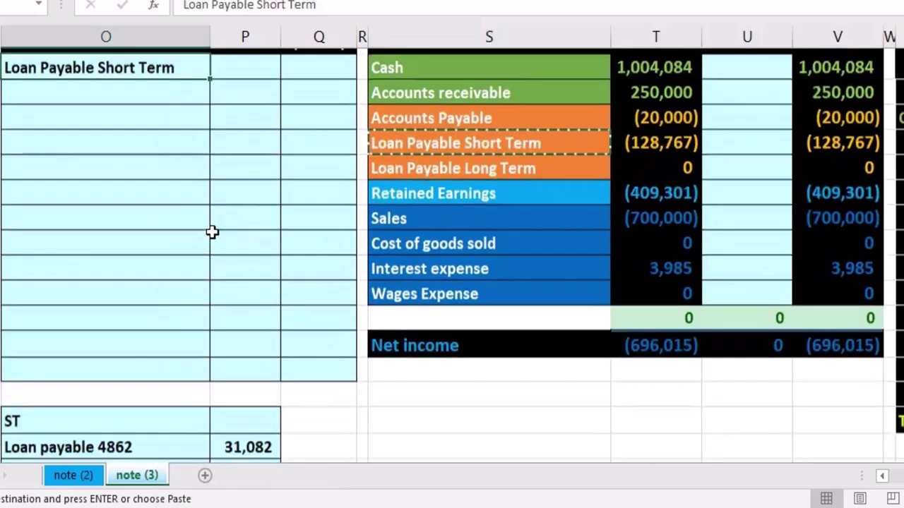
pyautogui.scroll(-2, 211, 231)
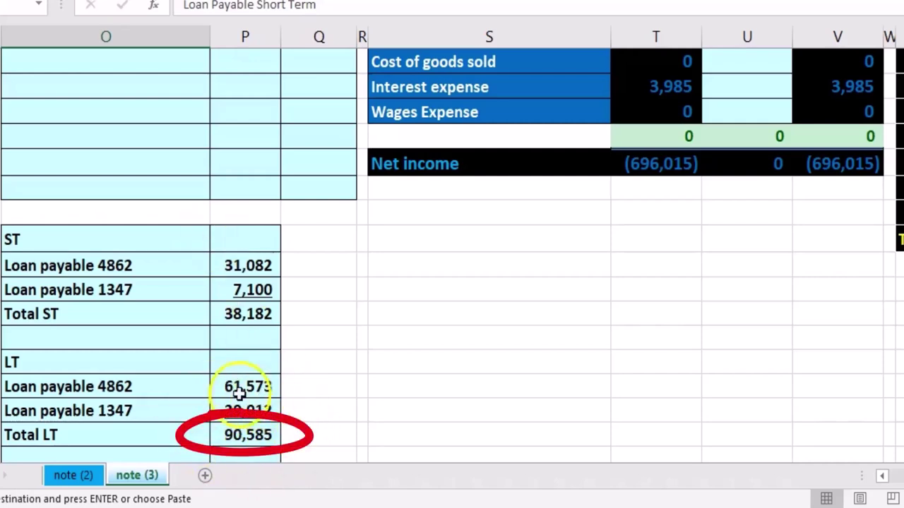
pyautogui.scroll(3, 250, 255)
pyautogui.click(247, 139)
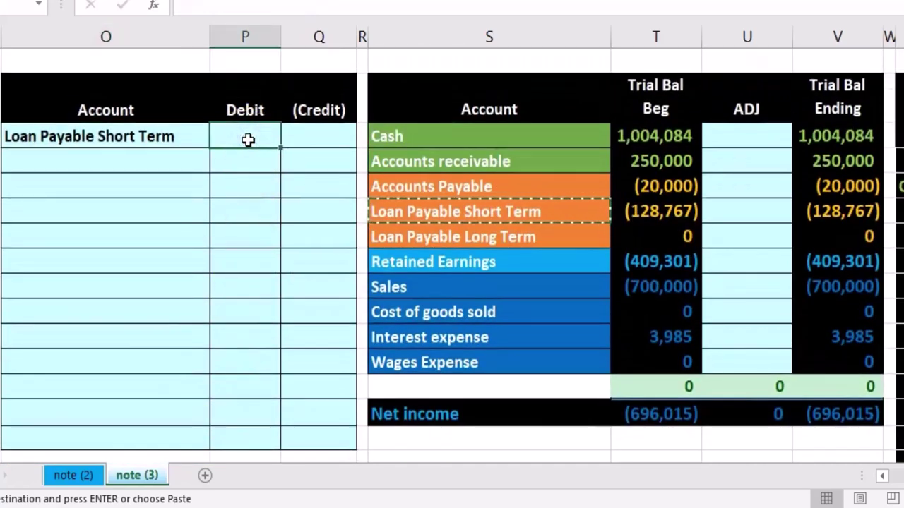
pyautogui.scroll(-5, 254, 211)
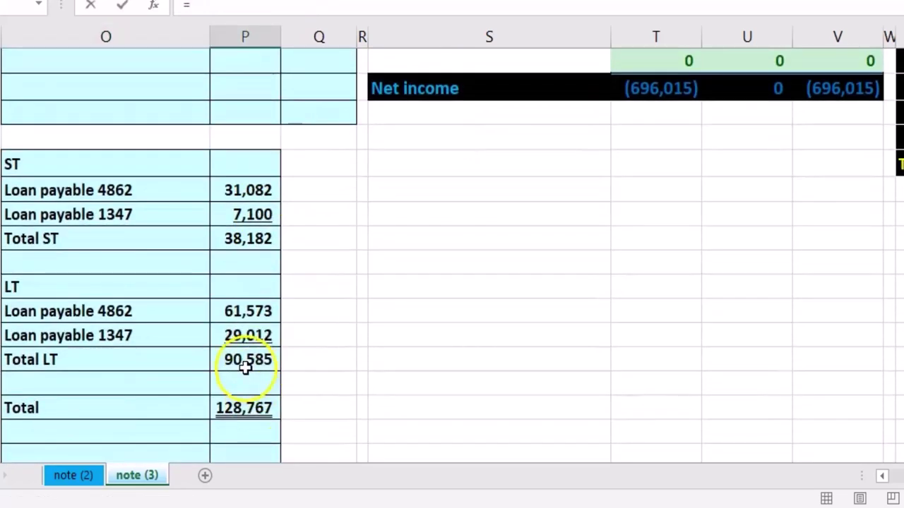
pyautogui.click(244, 364)
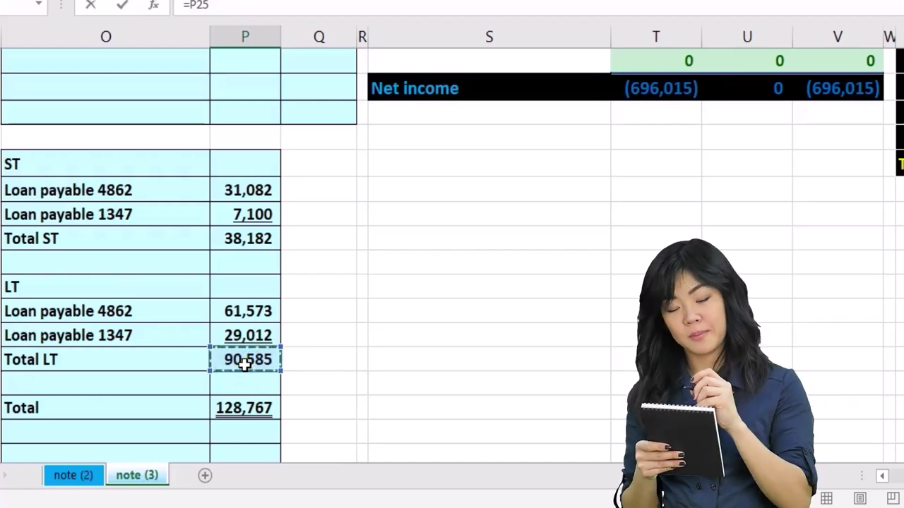
pyautogui.press('Return')
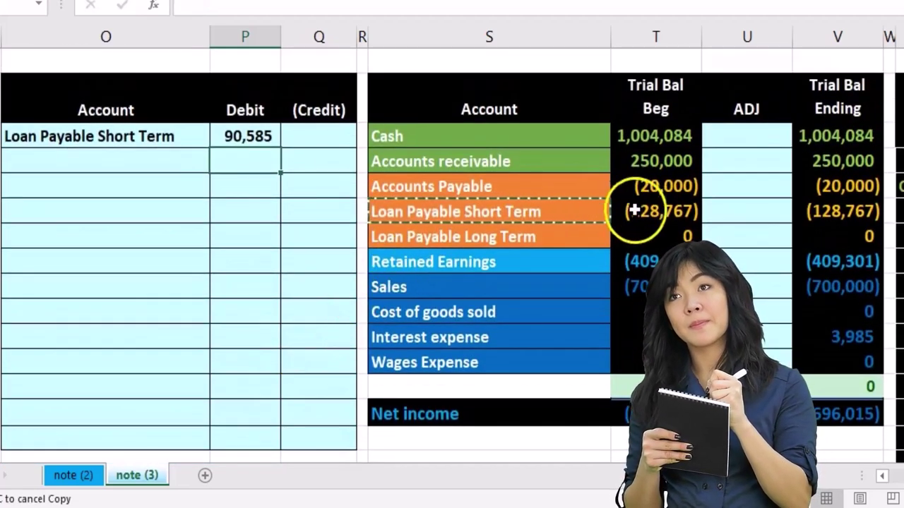
# Enter the offsetting credit in Q4 as the negative of the debit in P3.
pyautogui.click(336, 166)
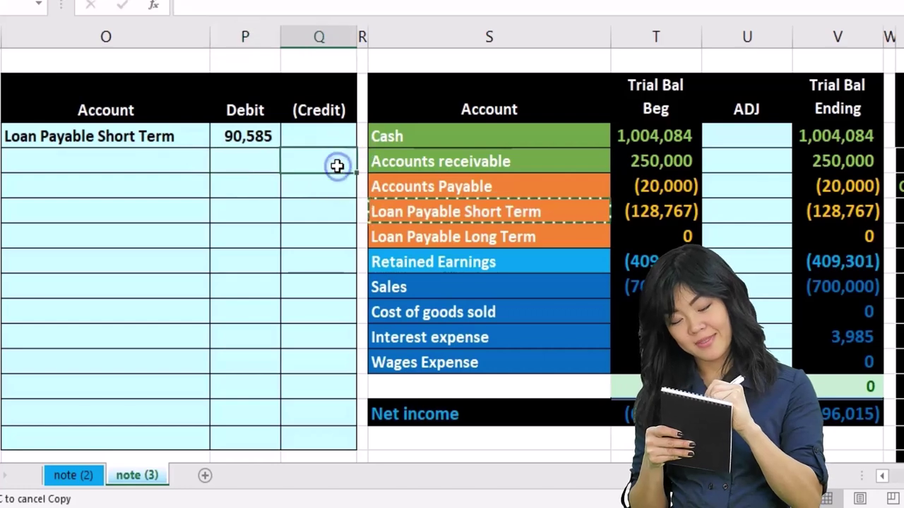
pyautogui.write('-')
pyautogui.press('Left')
pyautogui.press('Up')
# Copy the Loan Payable Long Term account name from the trial balance into O4 as values and indent it as the credit account.
pyautogui.click(434, 244)
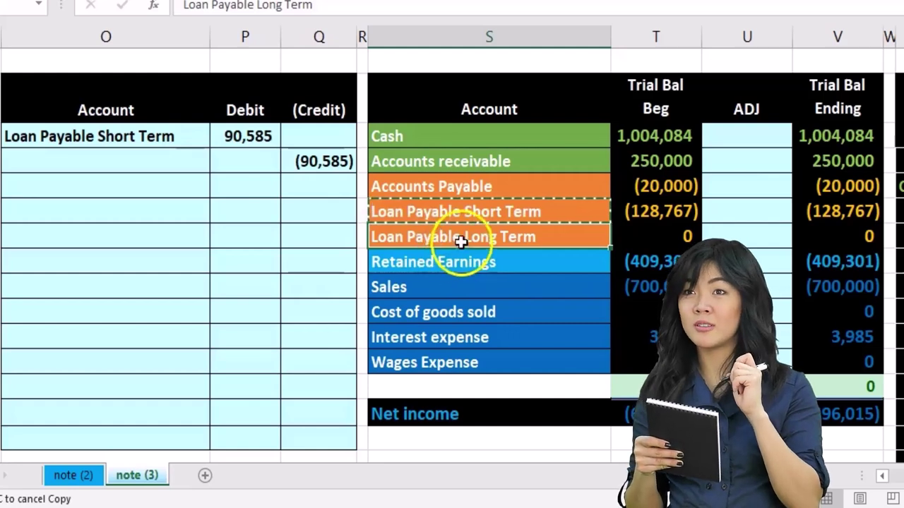
pyautogui.rightClick(460, 243)
pyautogui.click(486, 271)
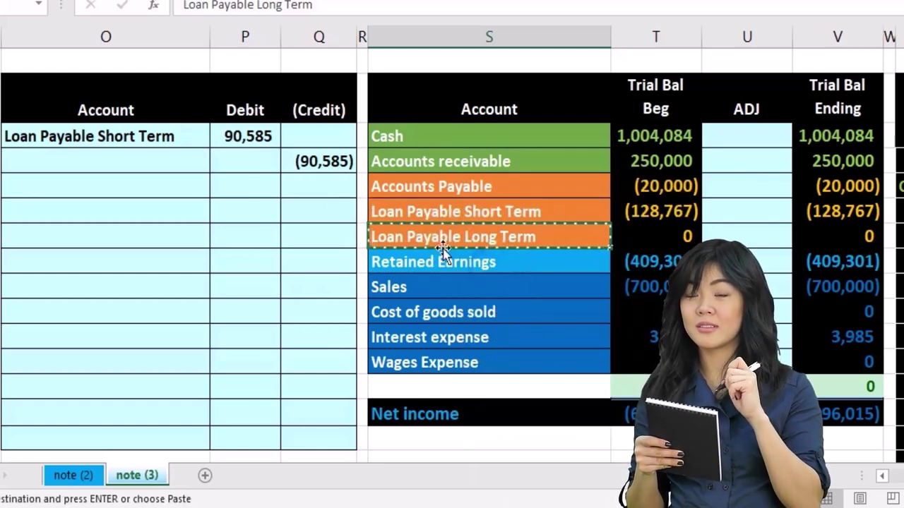
pyautogui.click(163, 164)
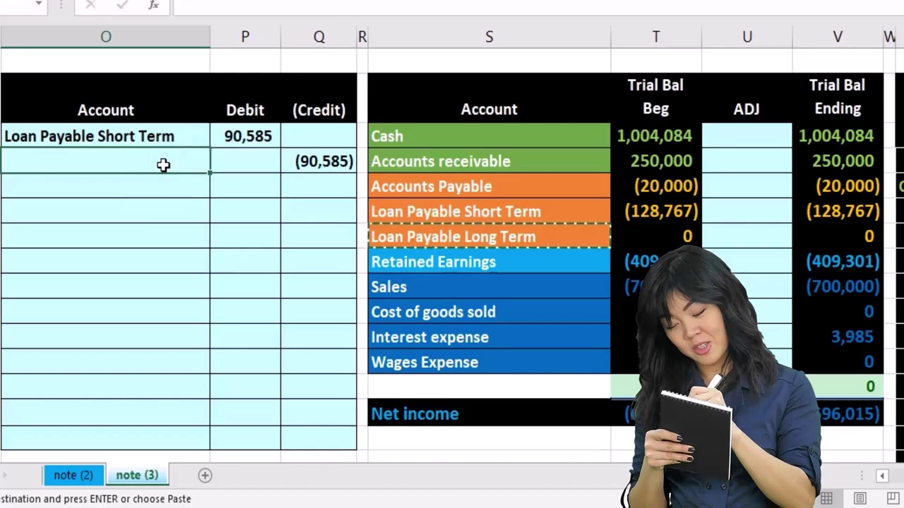
pyautogui.rightClick(163, 164)
pyautogui.click(224, 246)
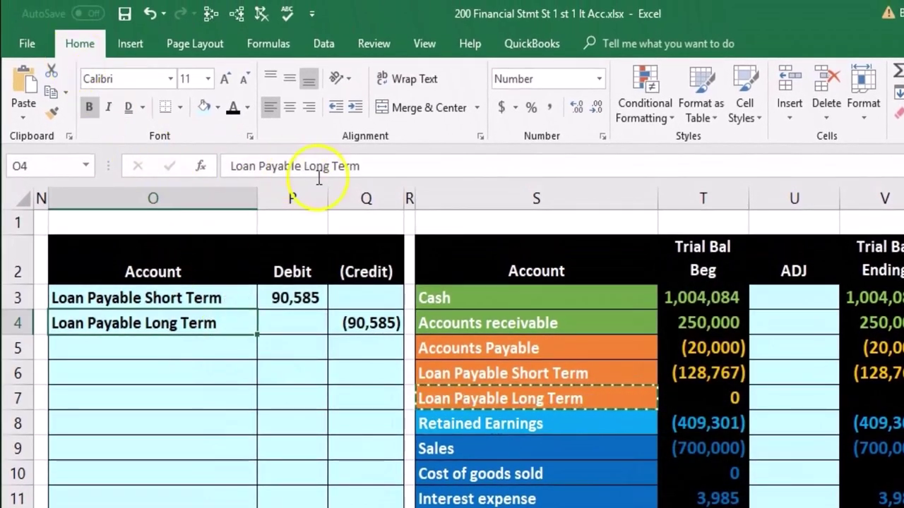
pyautogui.click(353, 107)
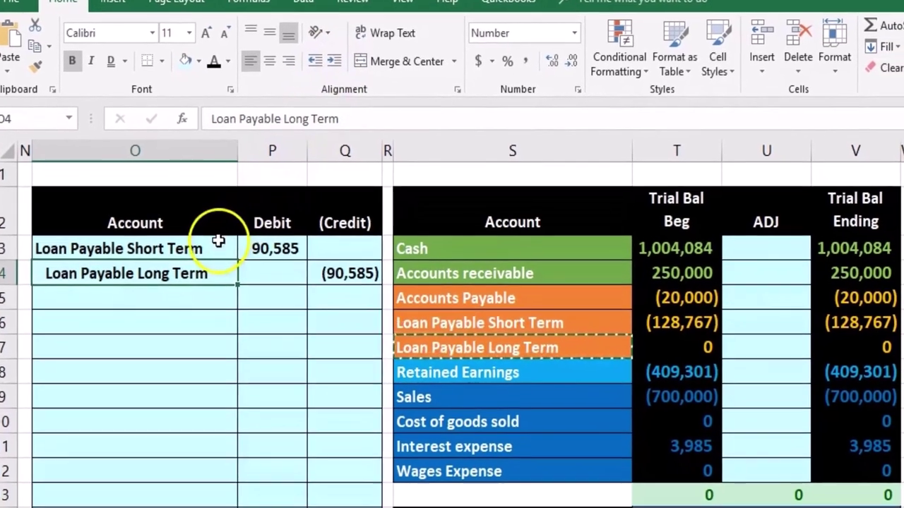
# Post the debit to the Loan Payable Short Term adjustment in U6 with =P3 and check the ending balance against Total ST.
pyautogui.moveTo(232, 298); pyautogui.dragTo(272, 298)
pyautogui.moveTo(511, 240); pyautogui.dragTo(615, 241)
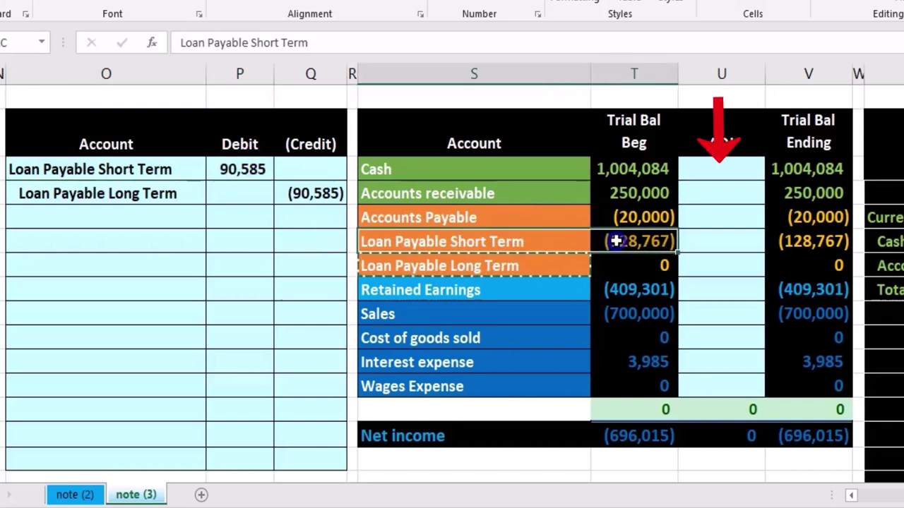
pyautogui.click(712, 242)
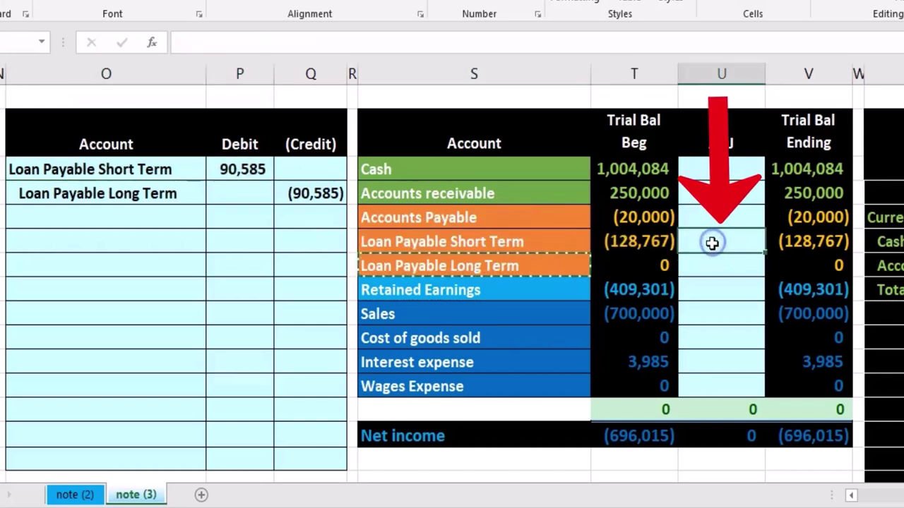
pyautogui.write('=')
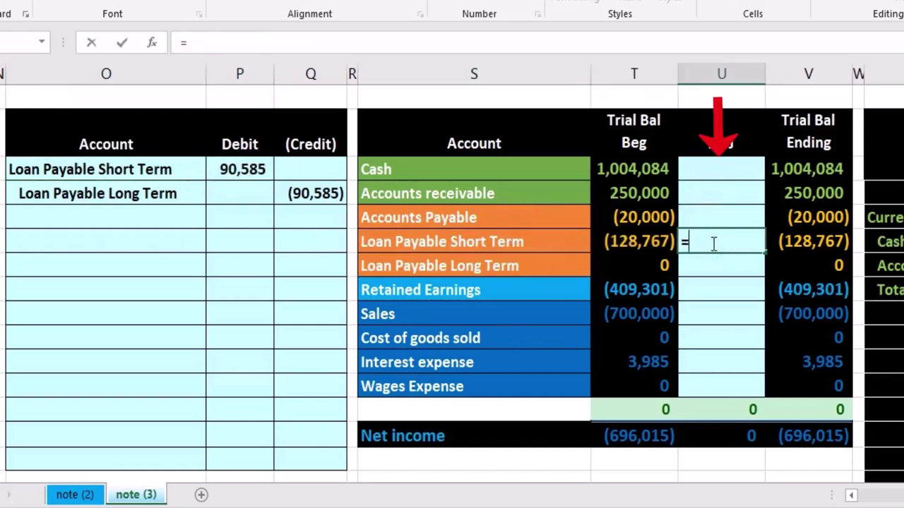
pyautogui.click(254, 171)
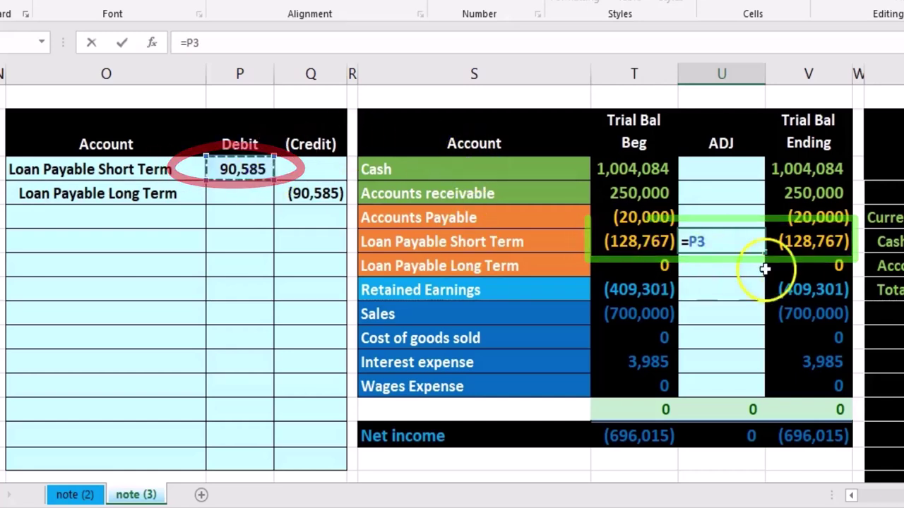
pyautogui.press('Return')
pyautogui.click(846, 241)
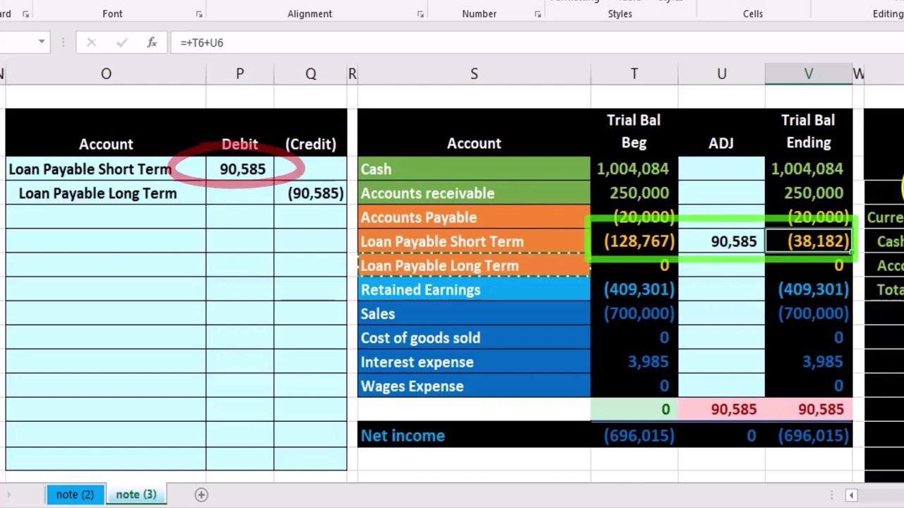
pyautogui.scroll(-3, 487, 379)
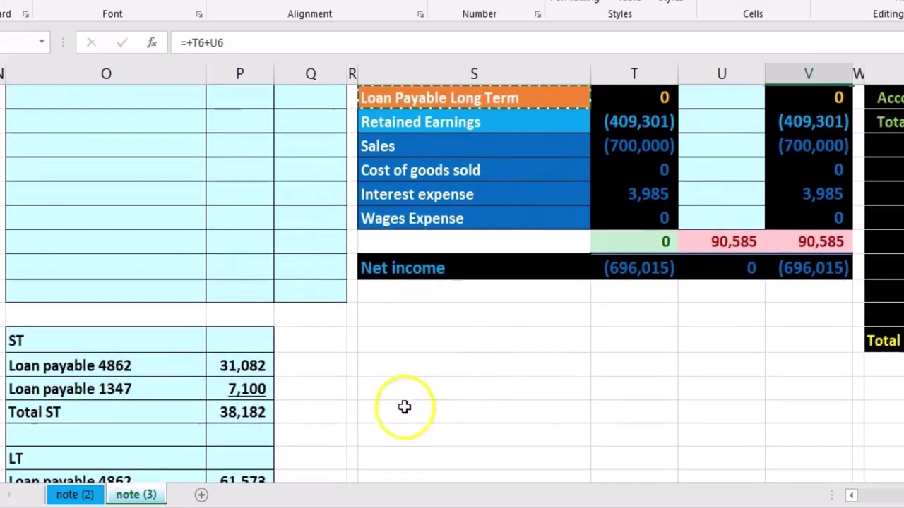
pyautogui.click(263, 418)
pyautogui.scroll(3, 331, 413)
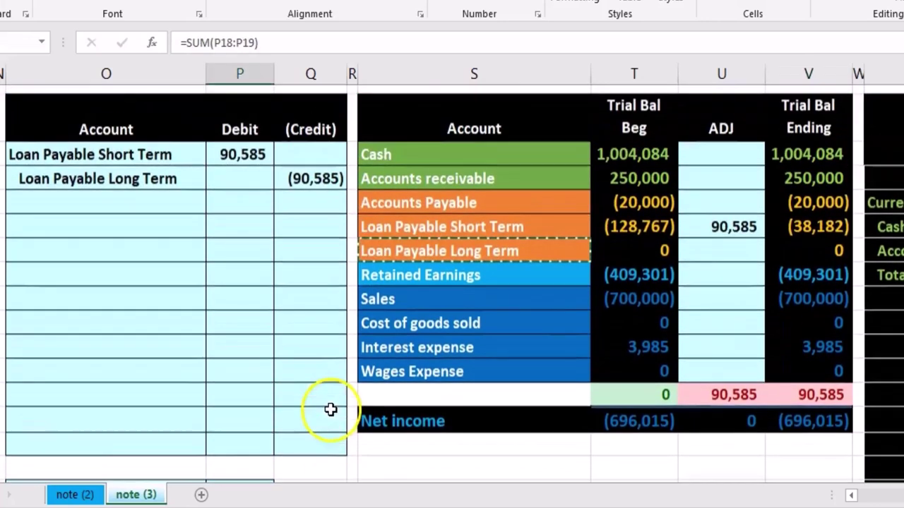
# Post the credit to the Loan Payable Long Term adjustment in U7 with =Q4 and check the ending balance against Total LT.
pyautogui.click(235, 192)
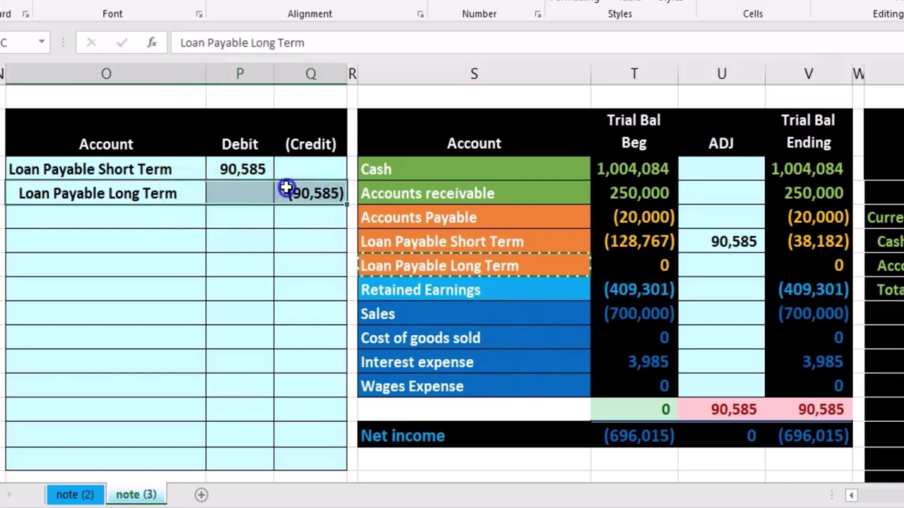
pyautogui.moveTo(508, 266); pyautogui.dragTo(632, 271)
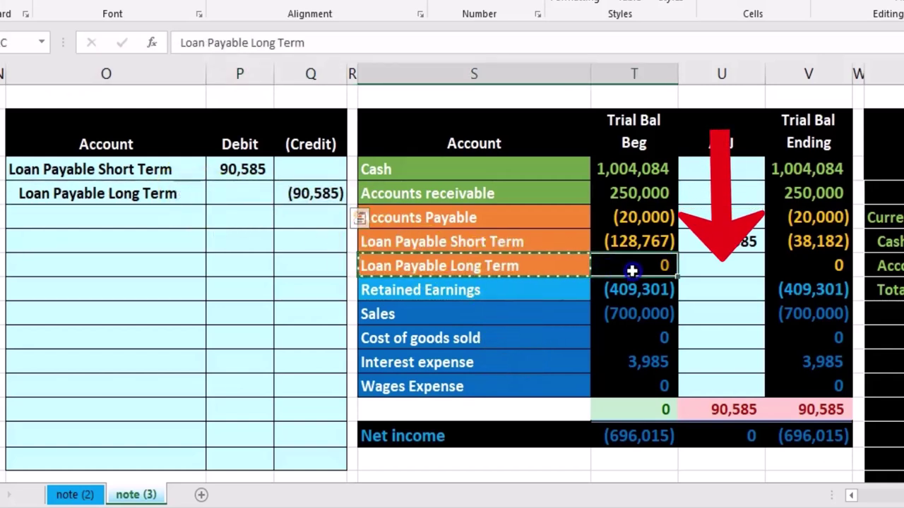
pyautogui.click(716, 264)
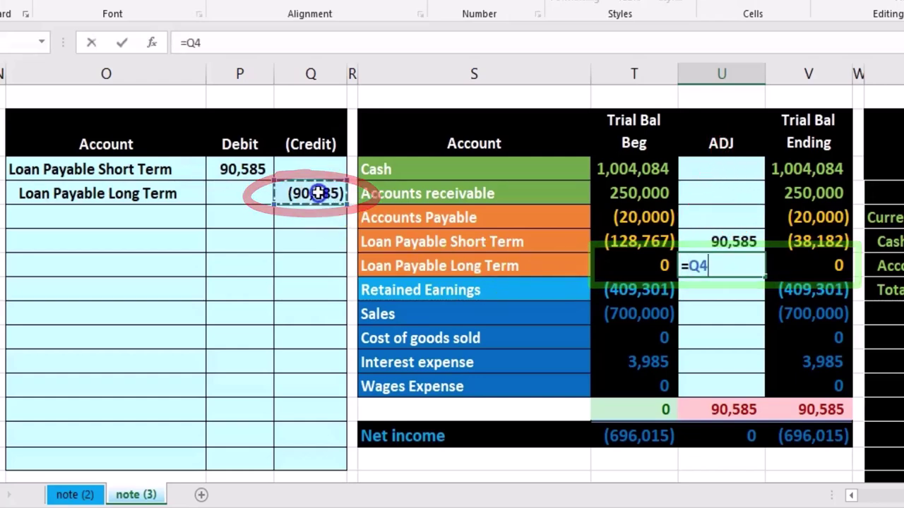
pyautogui.press('Return')
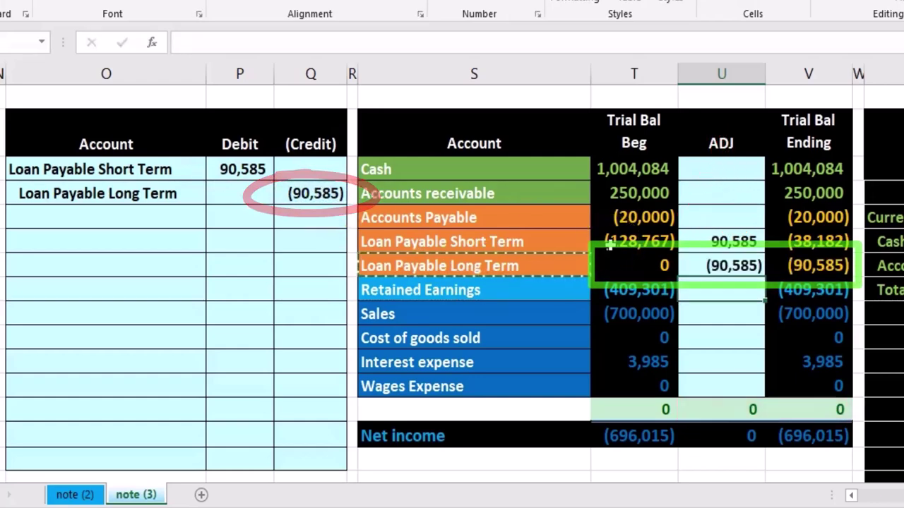
pyautogui.click(792, 276)
pyautogui.scroll(-3, 494, 343)
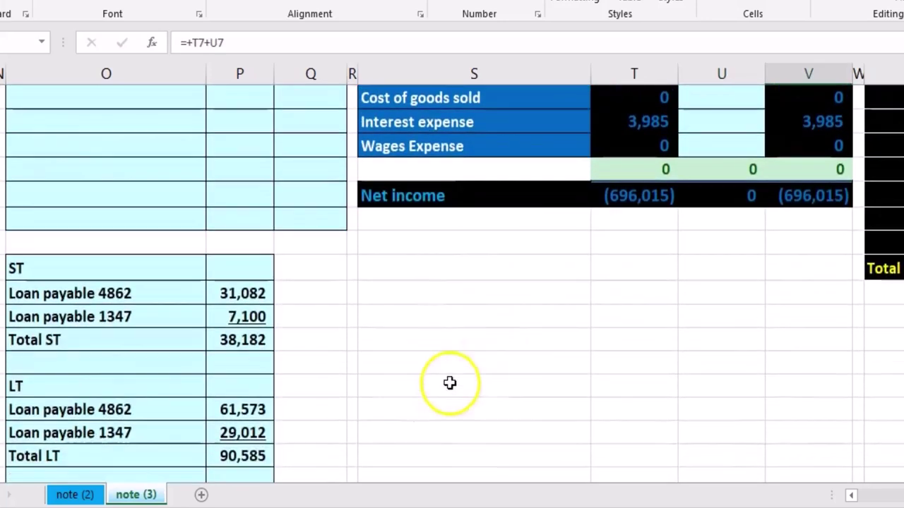
pyautogui.click(258, 458)
pyautogui.scroll(3, 550, 425)
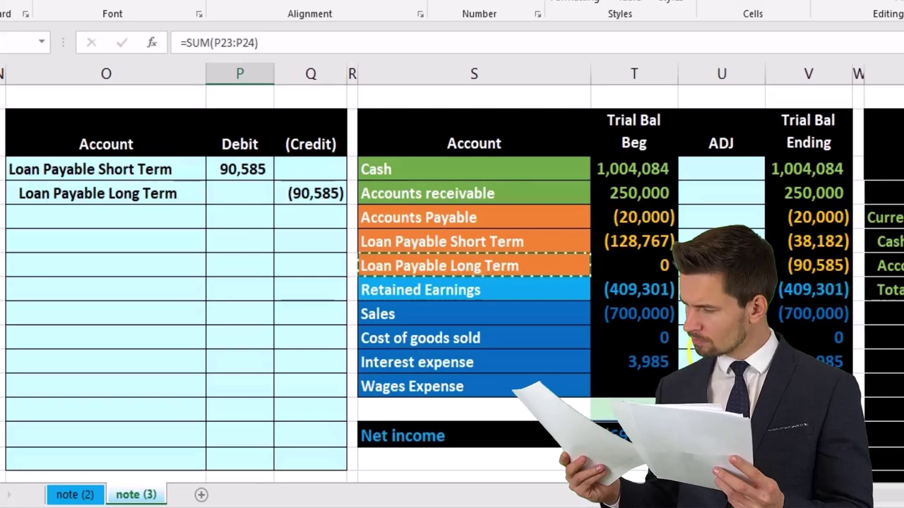
# Review the twelve-month principal reduction sums in F25 and M29 beside the two loan amortization schedules.
pyautogui.hscroll(-10, 893, 476)
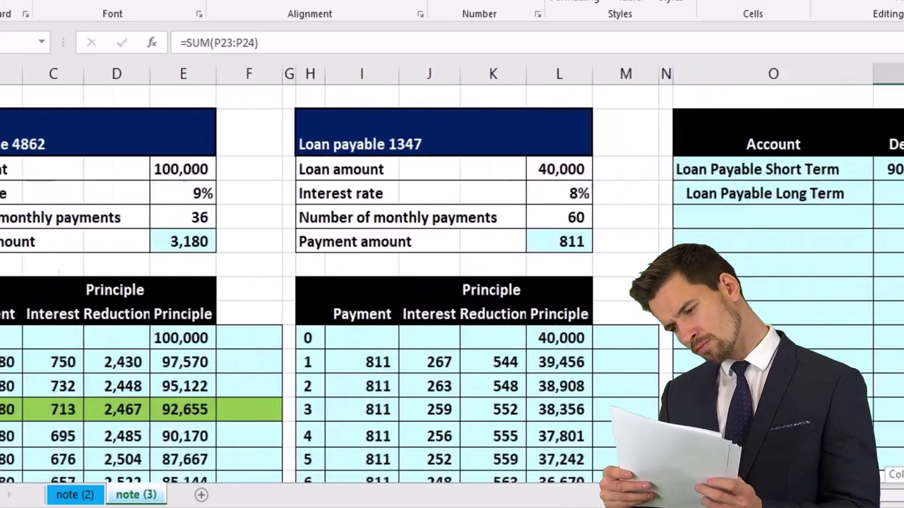
pyautogui.scroll(-4, 444, 403)
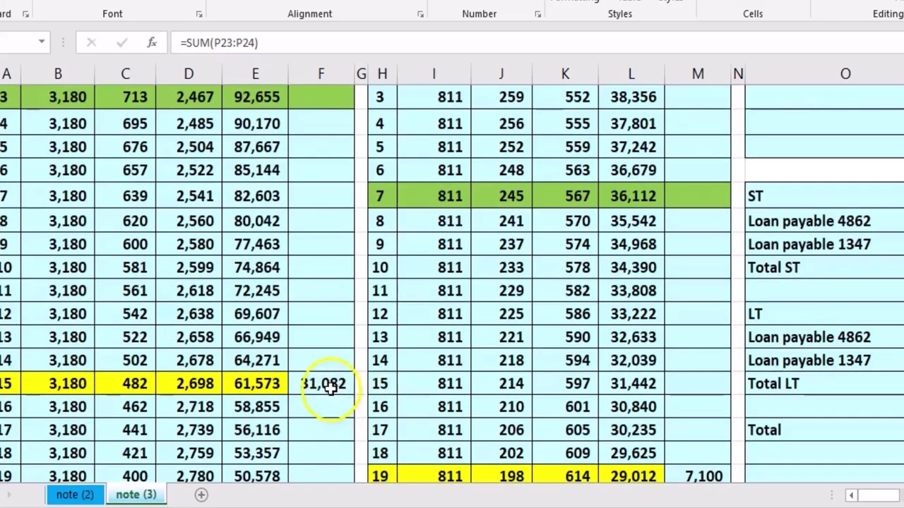
pyautogui.click(323, 388)
pyautogui.scroll(-1, 409, 393)
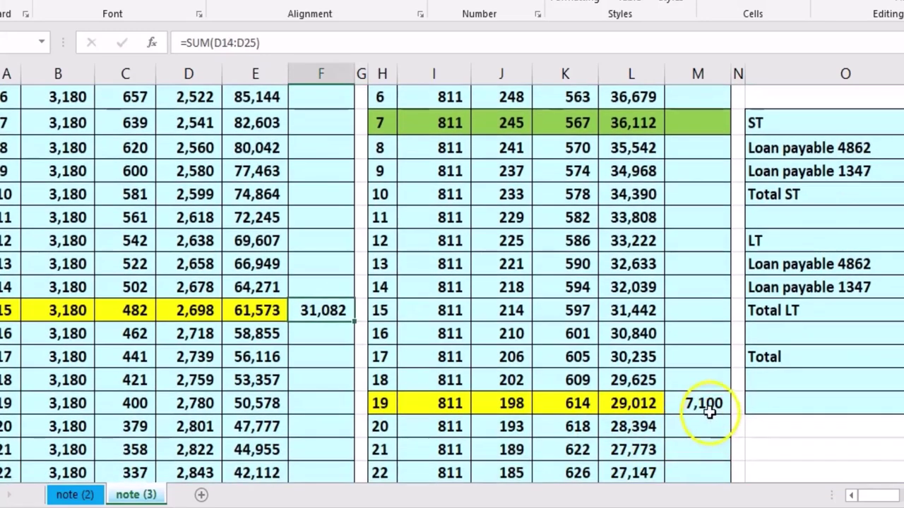
pyautogui.click(703, 404)
pyautogui.scroll(1, 706, 406)
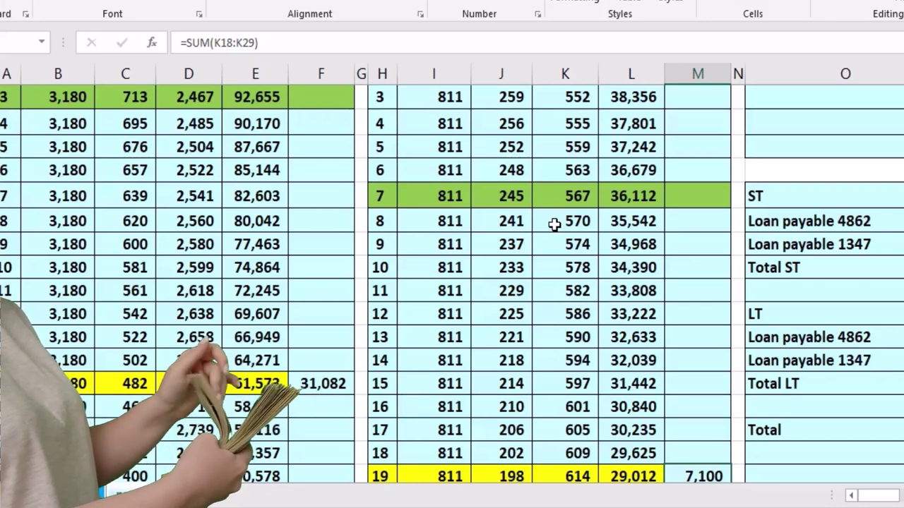
pyautogui.scroll(2, 554, 224)
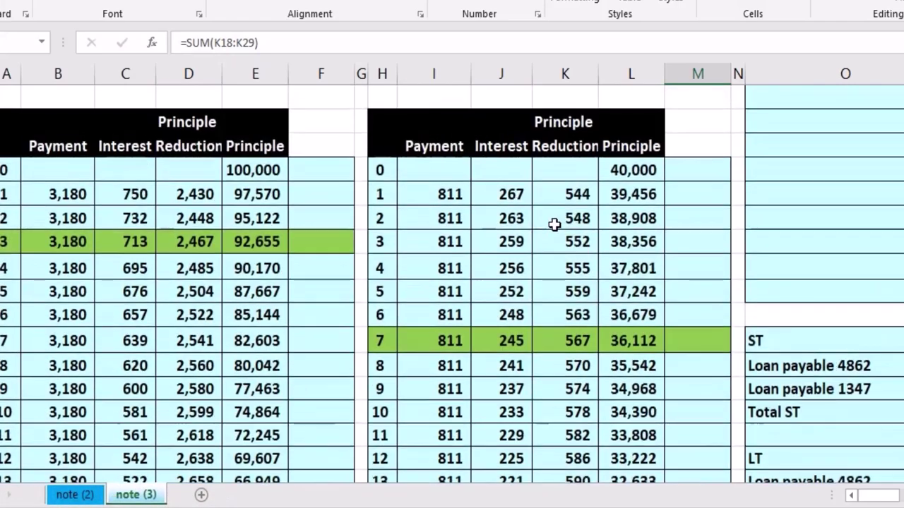
# Review the beginning, adjustment and ending balances of the two Loan Payable accounts in the trial balance.
pyautogui.hscroll(4, 452, 282)
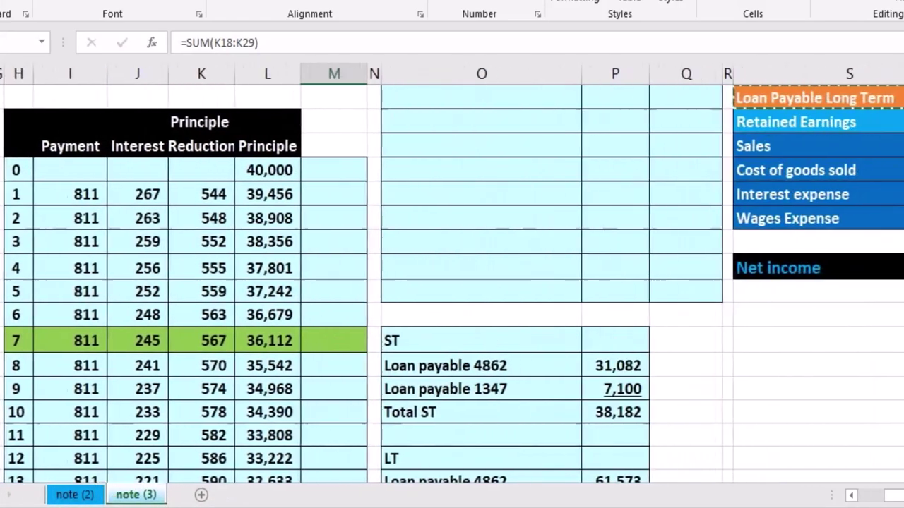
pyautogui.scroll(2, 446, 235)
pyautogui.hscroll(2, 445, 235)
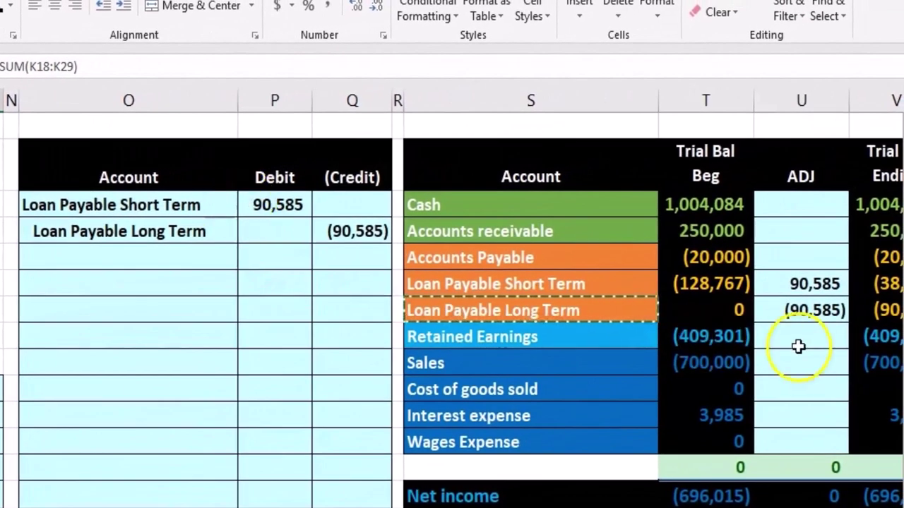
pyautogui.click(799, 285)
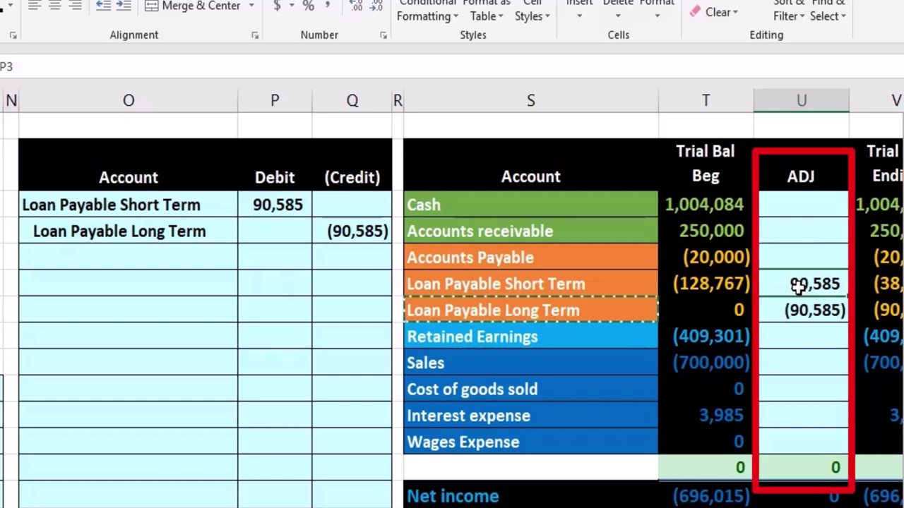
pyautogui.hscroll(1, 796, 285)
pyautogui.hscroll(1, 873, 340)
pyautogui.click(842, 289)
pyautogui.click(651, 284)
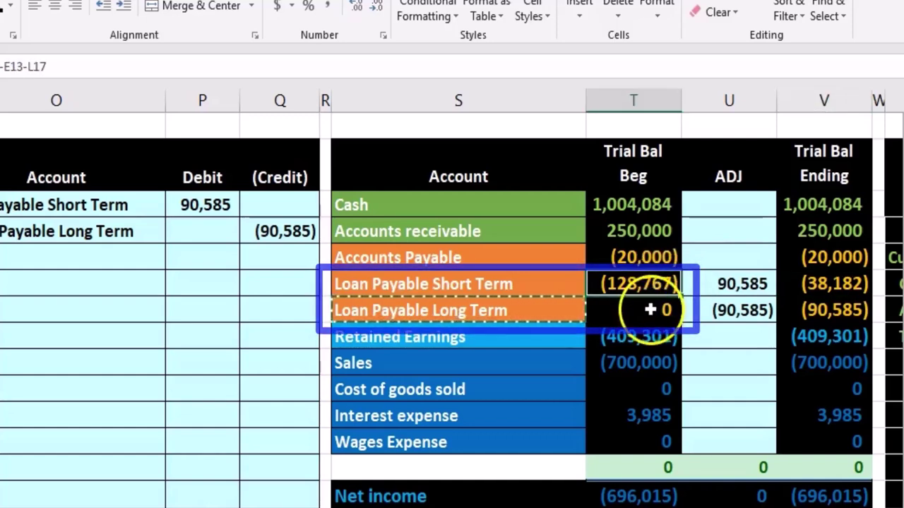
pyautogui.click(649, 309)
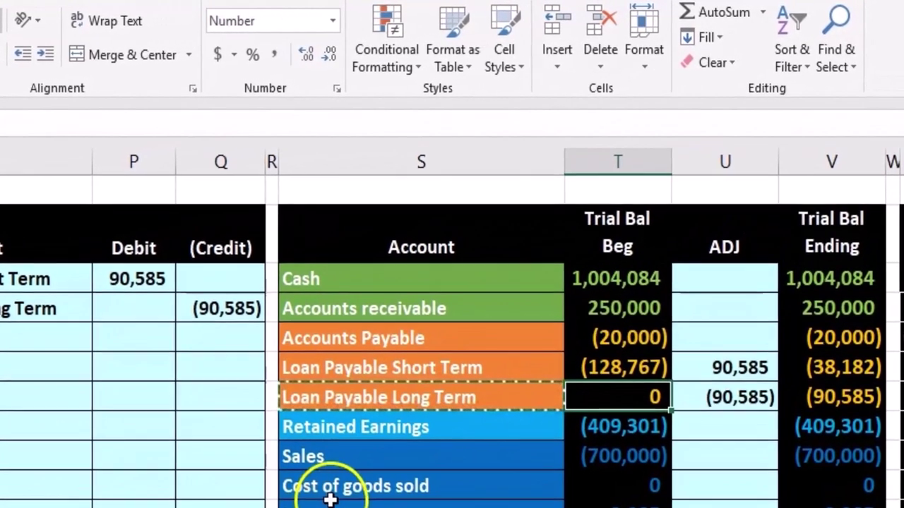
pyautogui.moveTo(380, 362); pyautogui.dragTo(387, 386)
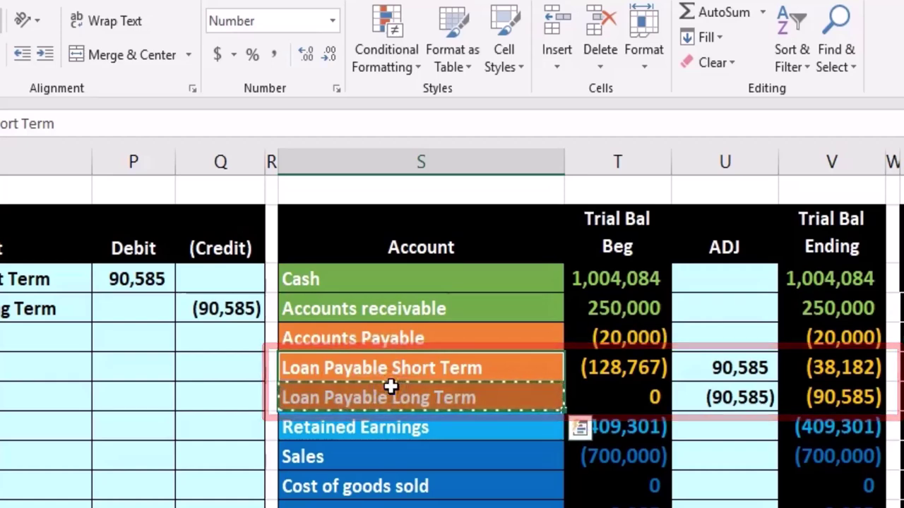
pyautogui.moveTo(856, 378); pyautogui.dragTo(855, 393)
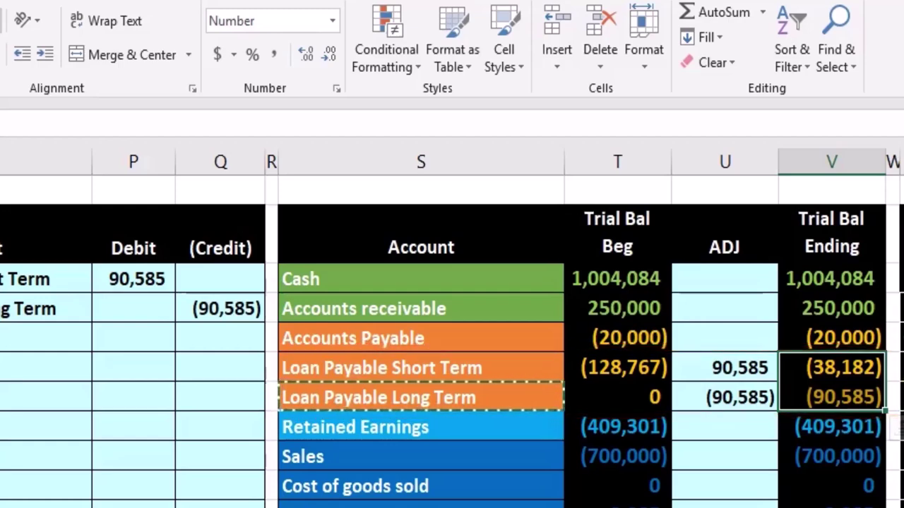
# Link the balance sheet's Notes Payable Current Portion in AB7 to the trial balance's ending Loan Payable Short Term balance as a positive amount.
pyautogui.hscroll(2, 452, 328)
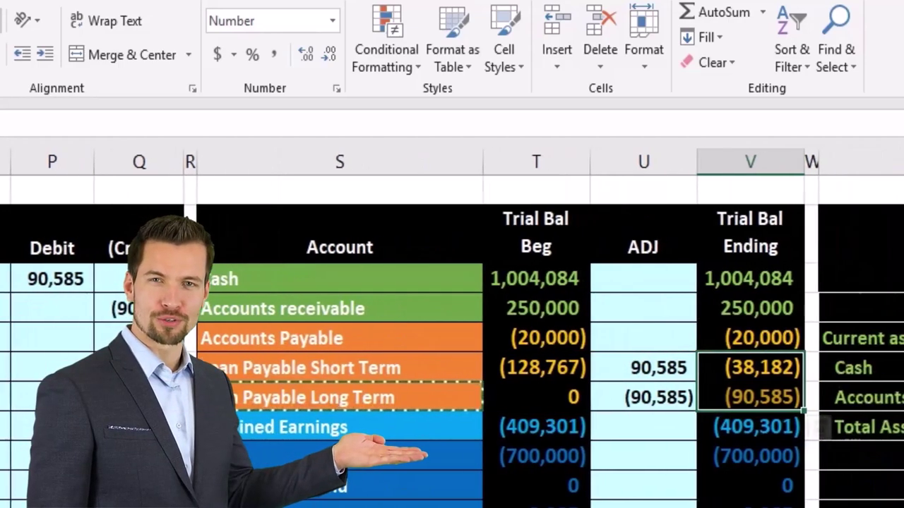
pyautogui.hscroll(5, 452, 328)
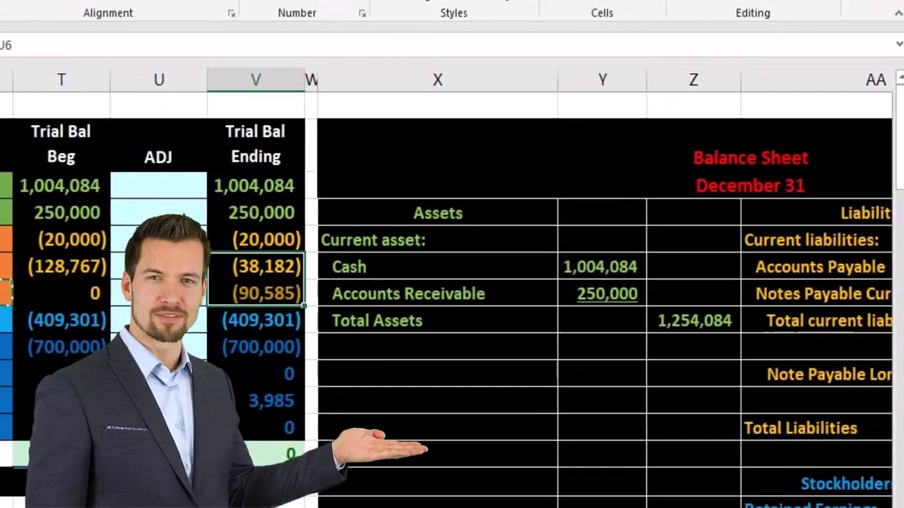
pyautogui.hscroll(2, 452, 282)
pyautogui.click(798, 261)
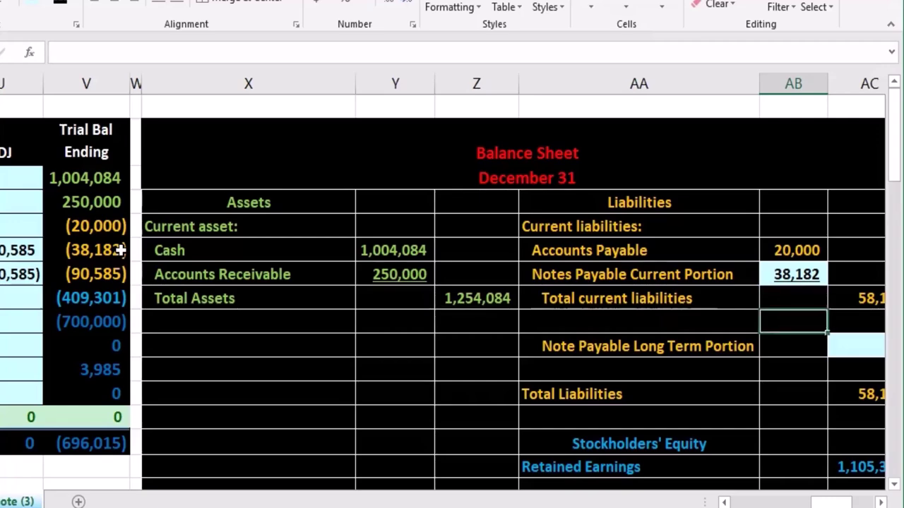
# Link the balance sheet's Note Payable Long Term Portion in AC10 to the negated ending Loan Payable Long Term balance in V7.
pyautogui.press('Down')
pyautogui.press('Right')
pyautogui.write('-')
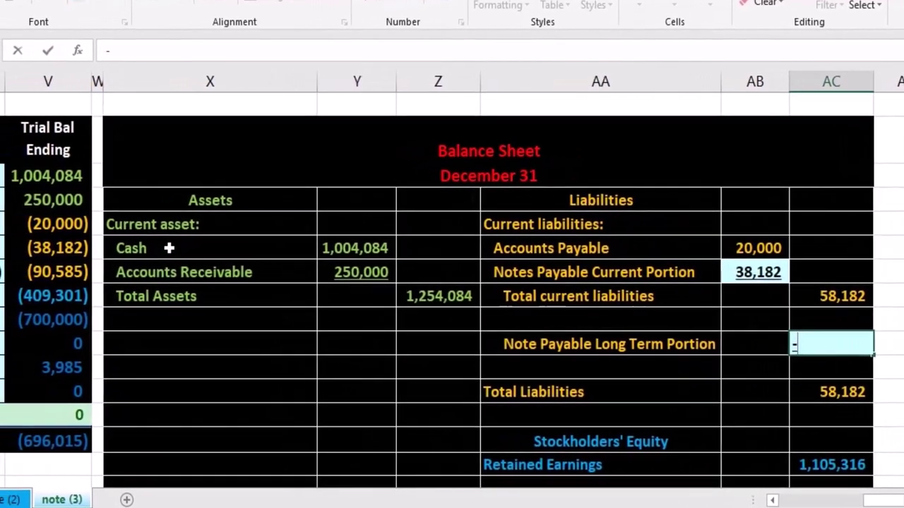
pyautogui.click(84, 271)
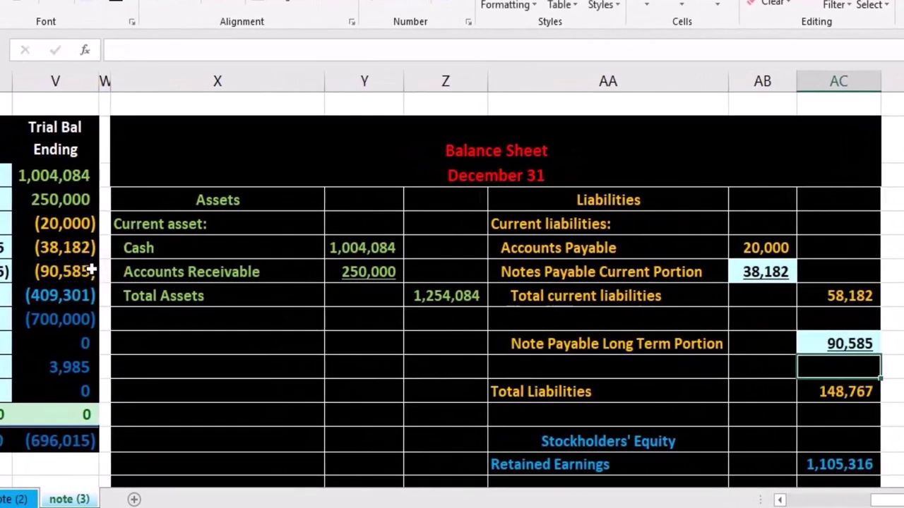
# Compare the balance sheet's total assets with its total liabilities and owner's equity to check that it balances.
pyautogui.scroll(-1, 219, 362)
pyautogui.click(453, 418)
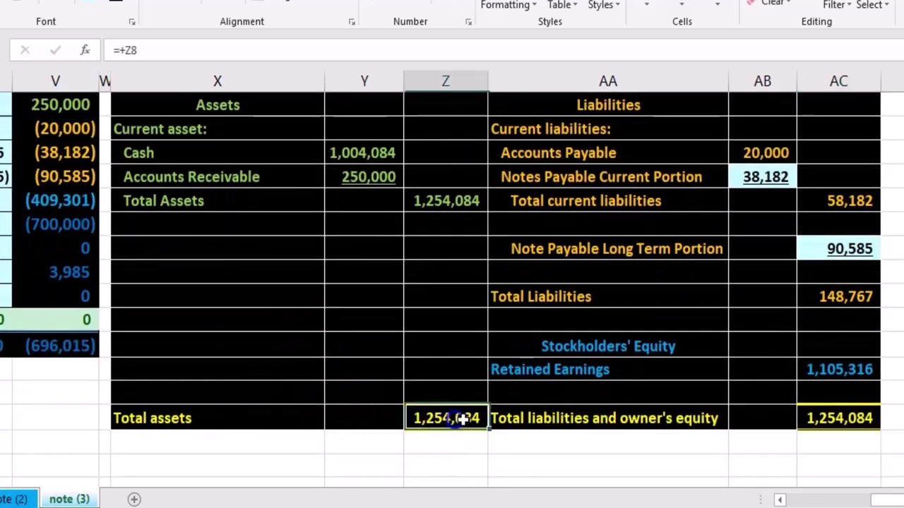
pyautogui.click(805, 418)
# Return to the trial balance and examine the Loan Payable Short Term and Long Term accounts in S6:S7.
pyautogui.scroll(2, 808, 413)
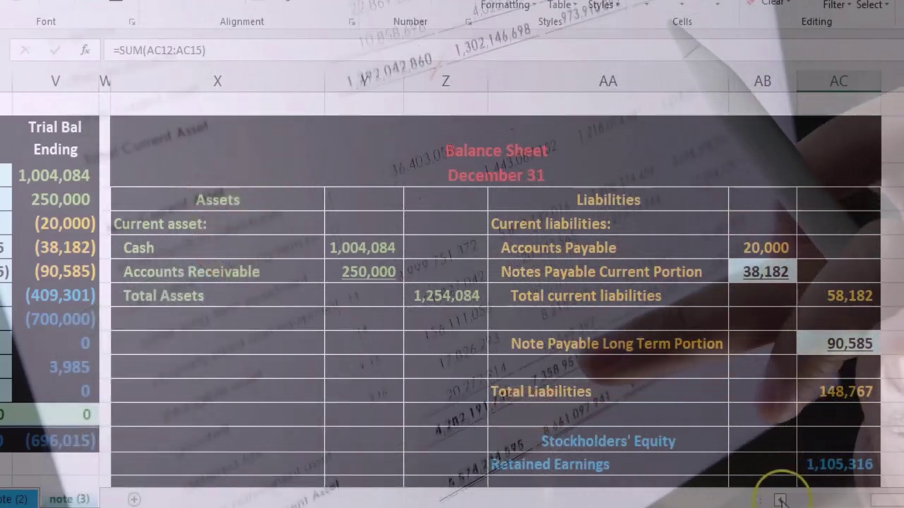
pyautogui.click(779, 499)
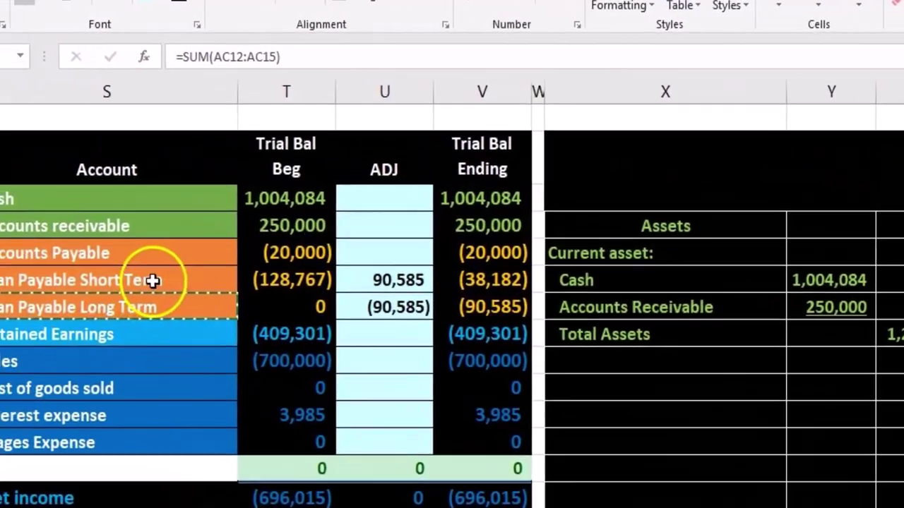
pyautogui.click(91, 256)
pyautogui.moveTo(248, 344); pyautogui.dragTo(250, 354)
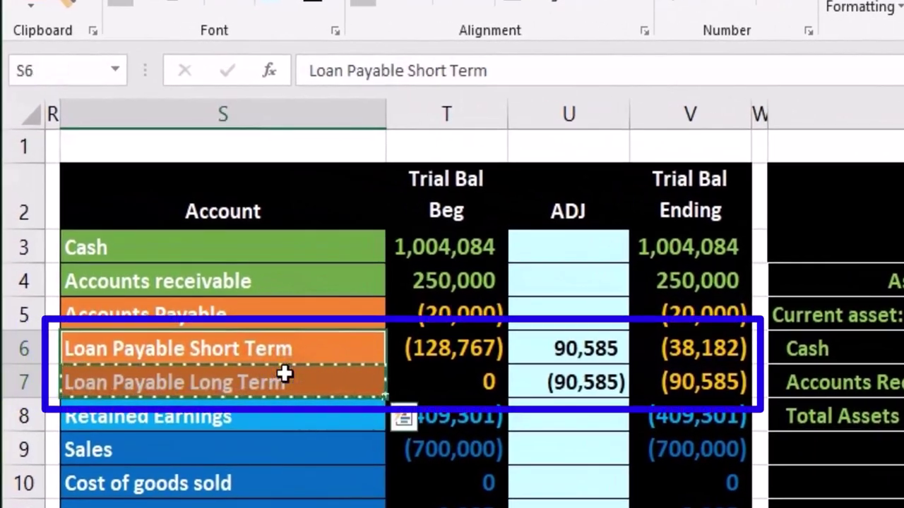